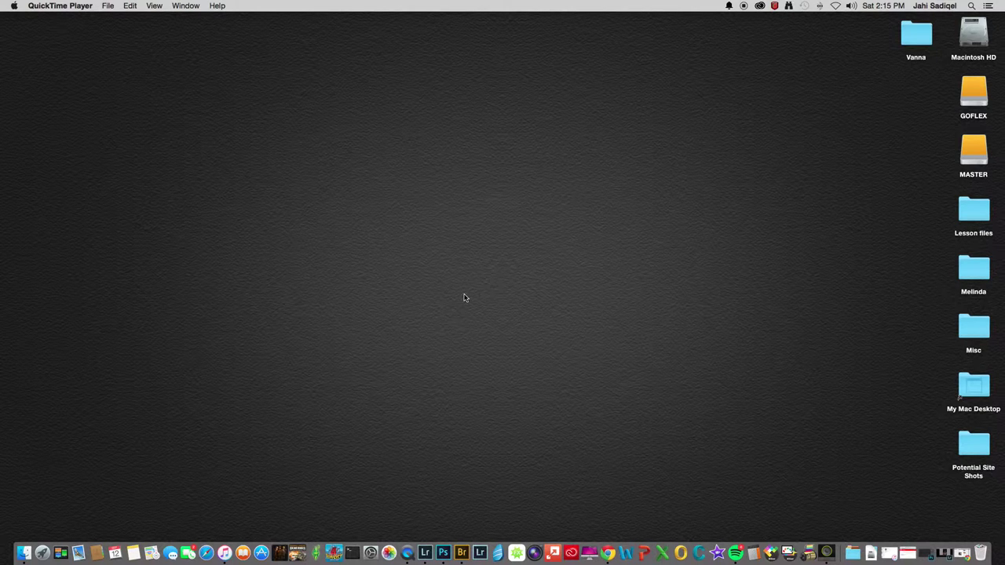
Switch to Lightroom, look along the filmstrip and bring up the Basic adjustments for Power Puff Gals-138.NEF.
{"action": "left_click", "coordinate": [424, 554]}
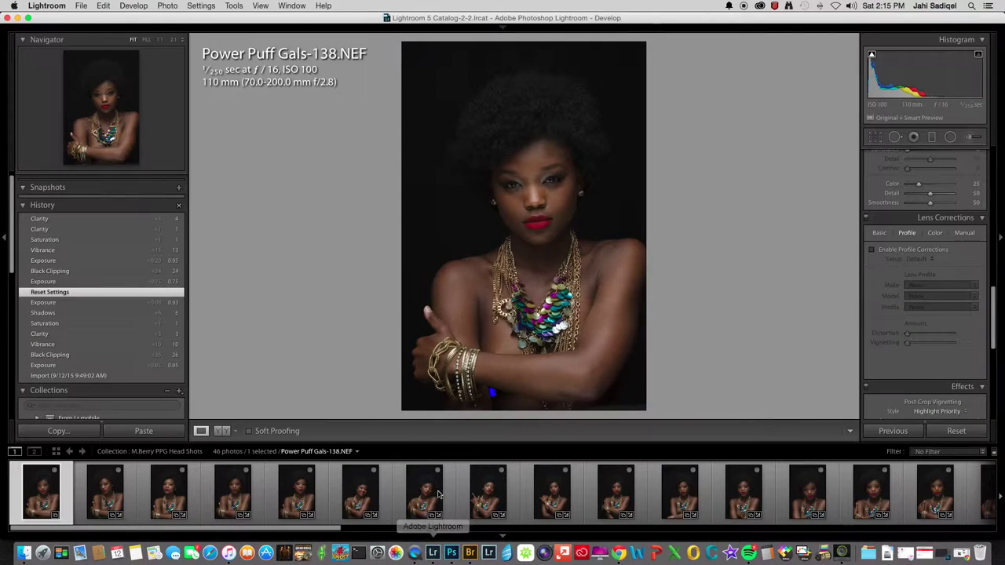
{"action": "scroll", "coordinate": [146, 506], "scroll_direction": "down", "scroll_amount": 5}
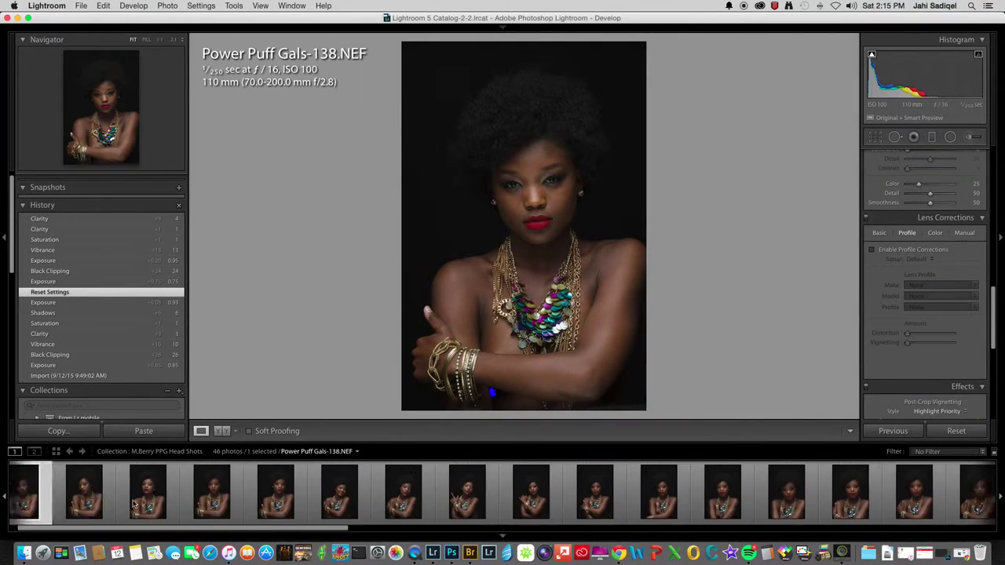
{"action": "scroll", "coordinate": [144, 502], "scroll_direction": "down", "scroll_amount": 5}
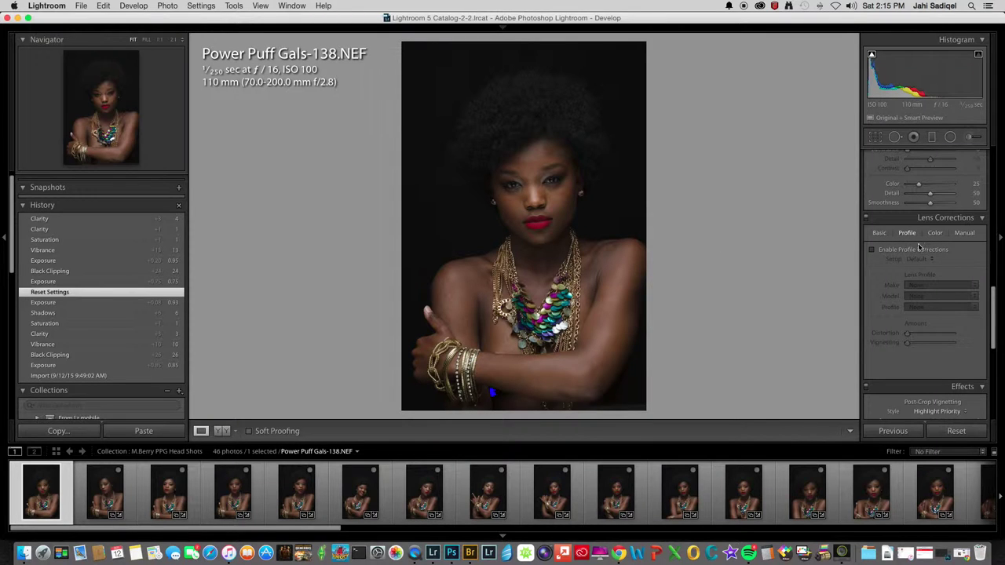
{"action": "left_click_drag", "start_coordinate": [993, 304], "coordinate": [993, 169]}
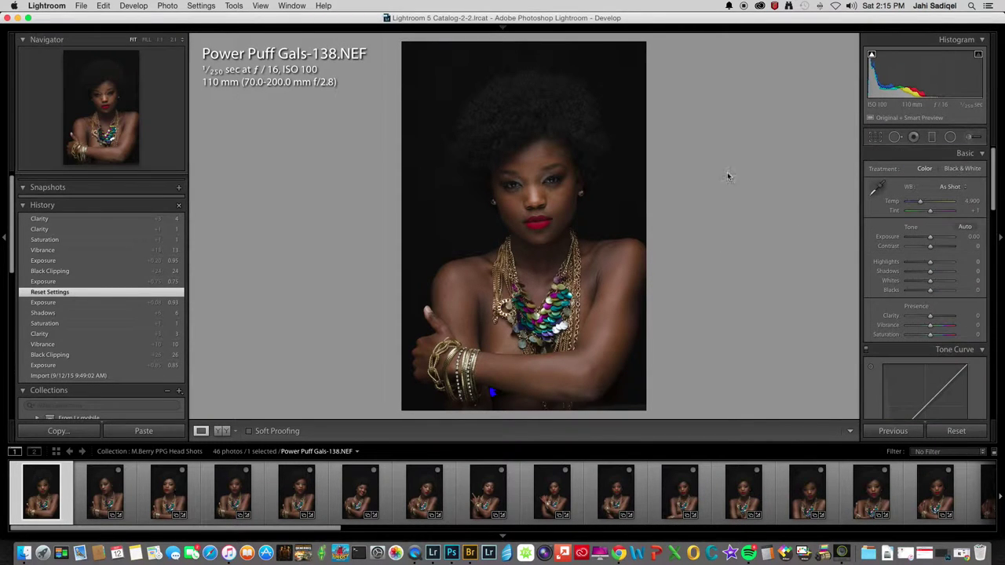
{"action": "scroll", "coordinate": [183, 323], "scroll_direction": "up", "scroll_amount": 1}
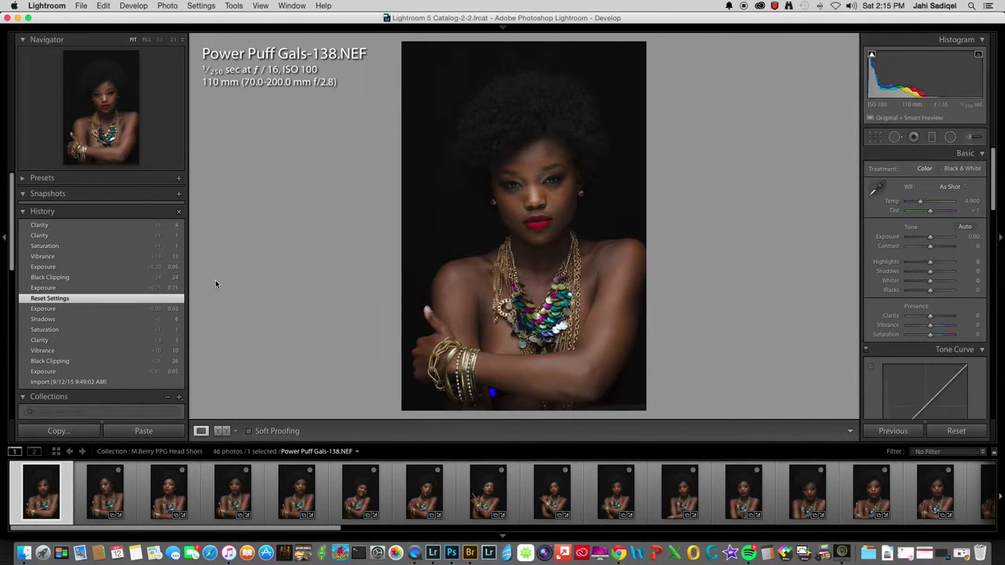
Reveal the module picker and inspect the portrait's face up close in the Library module.
{"action": "left_click", "coordinate": [82, 6]}
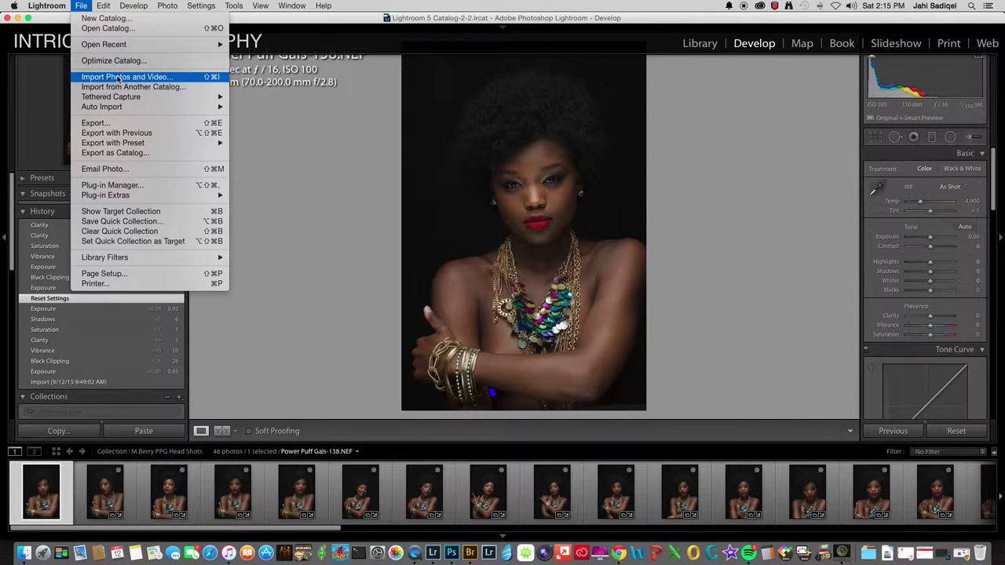
{"action": "left_click", "coordinate": [361, 141]}
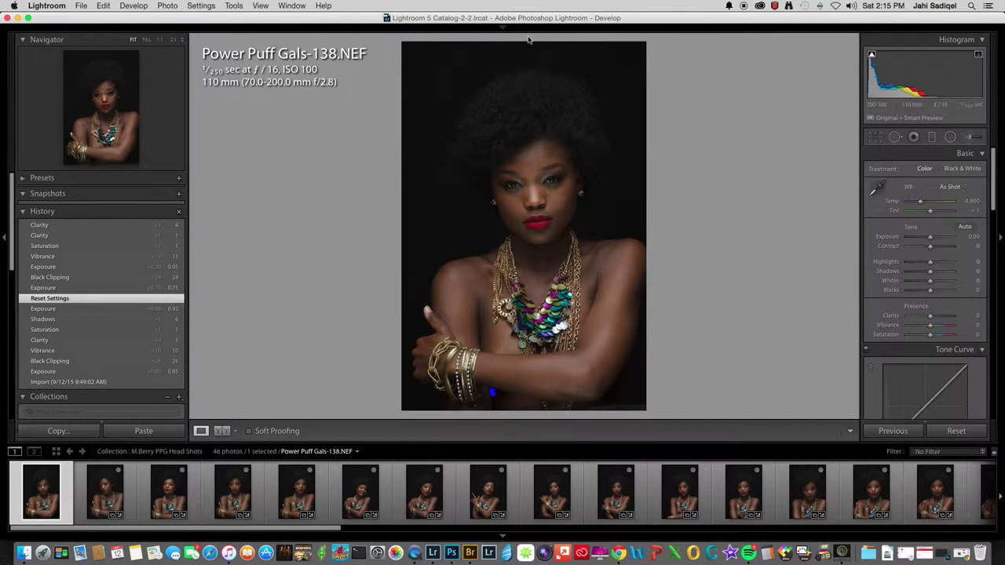
{"action": "left_click", "coordinate": [503, 28]}
{"action": "left_click", "coordinate": [700, 44]}
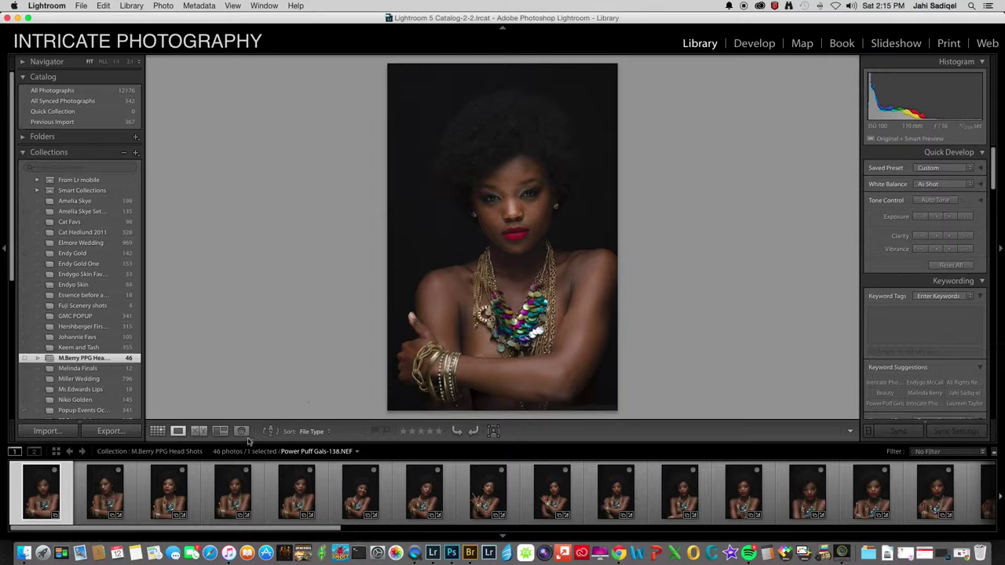
{"action": "left_click", "coordinate": [525, 211]}
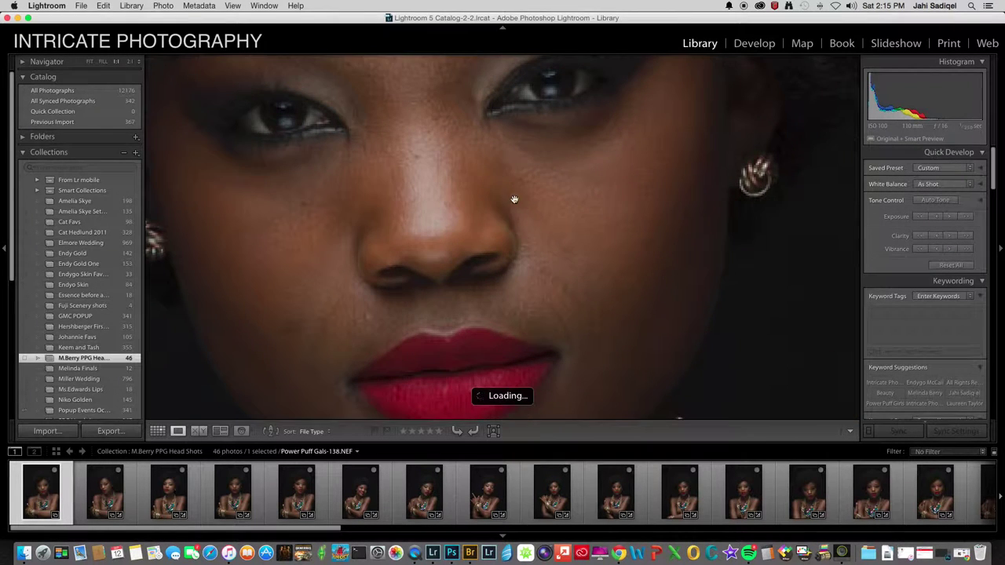
{"action": "left_click", "coordinate": [493, 166]}
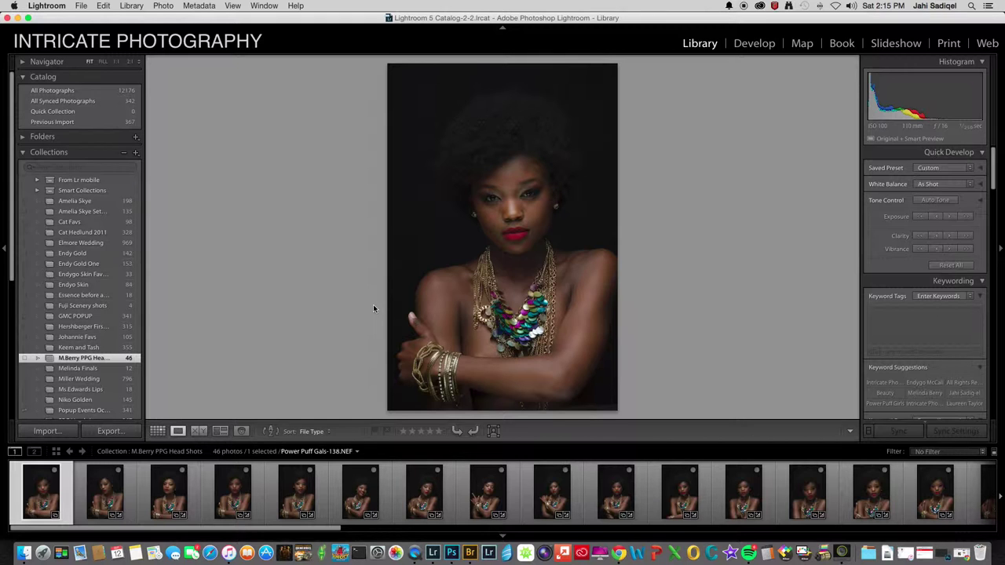
Return the portrait to the Develop module and raise its Exposure to +0.85.
{"action": "left_click", "coordinate": [747, 45]}
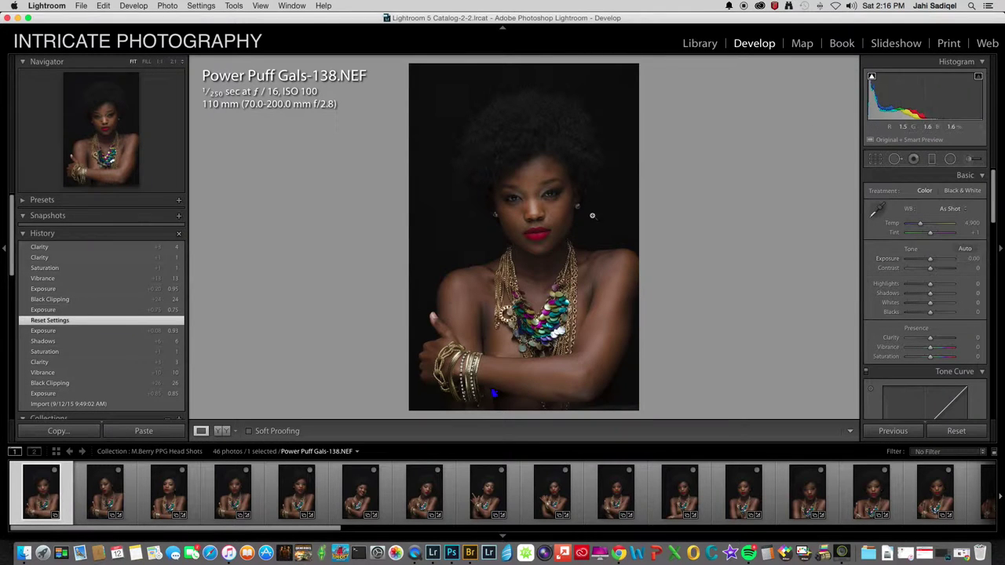
{"action": "left_click", "coordinate": [552, 206]}
{"action": "left_click", "coordinate": [552, 206]}
{"action": "left_click_drag", "start_coordinate": [930, 259], "coordinate": [933, 261]}
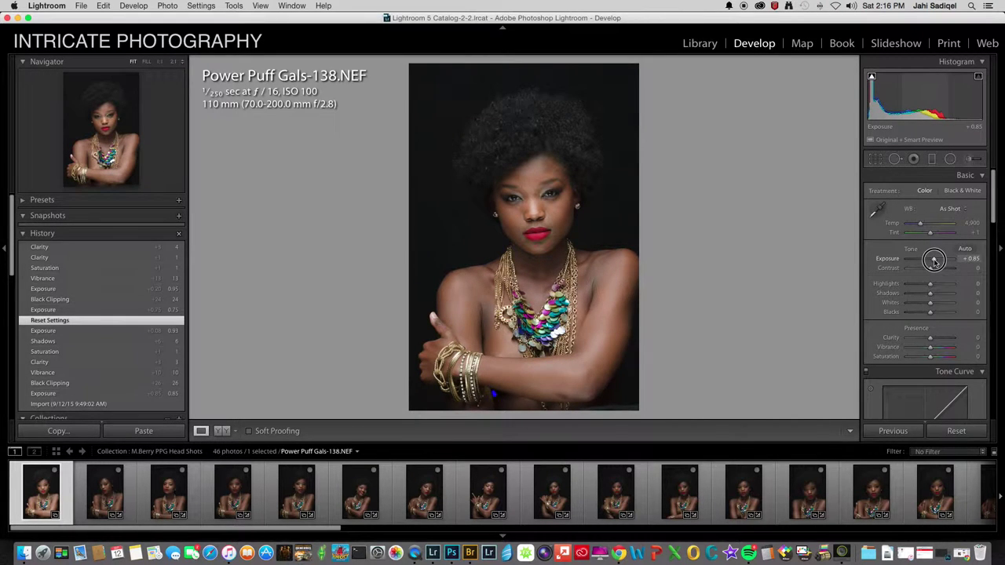
{"action": "left_click_drag", "start_coordinate": [933, 261], "coordinate": [933, 261]}
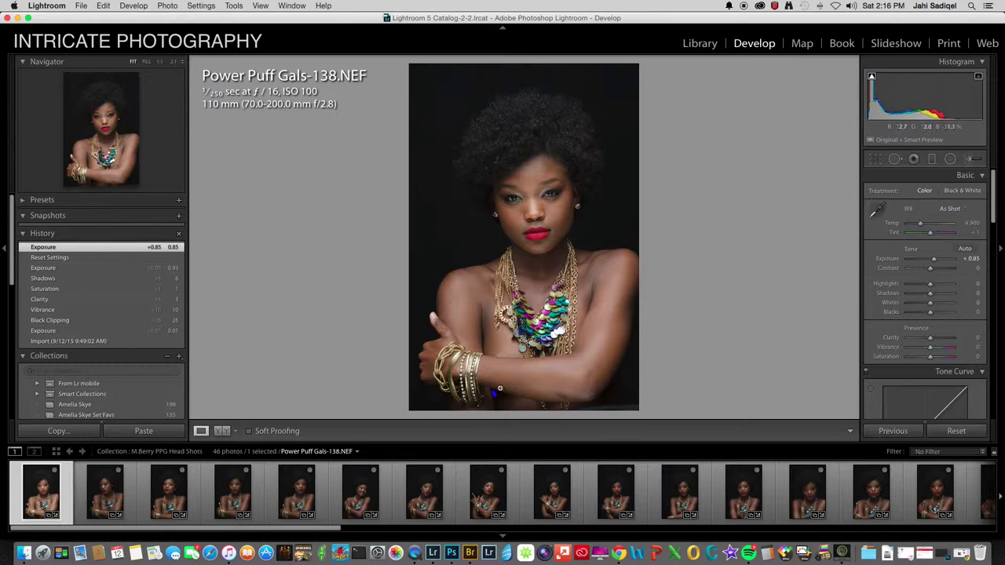
Test the Blacks at -100 with the shadow clipping warning off, and set them to +26 with the warning on.
{"action": "left_click_drag", "start_coordinate": [931, 312], "coordinate": [906, 313]}
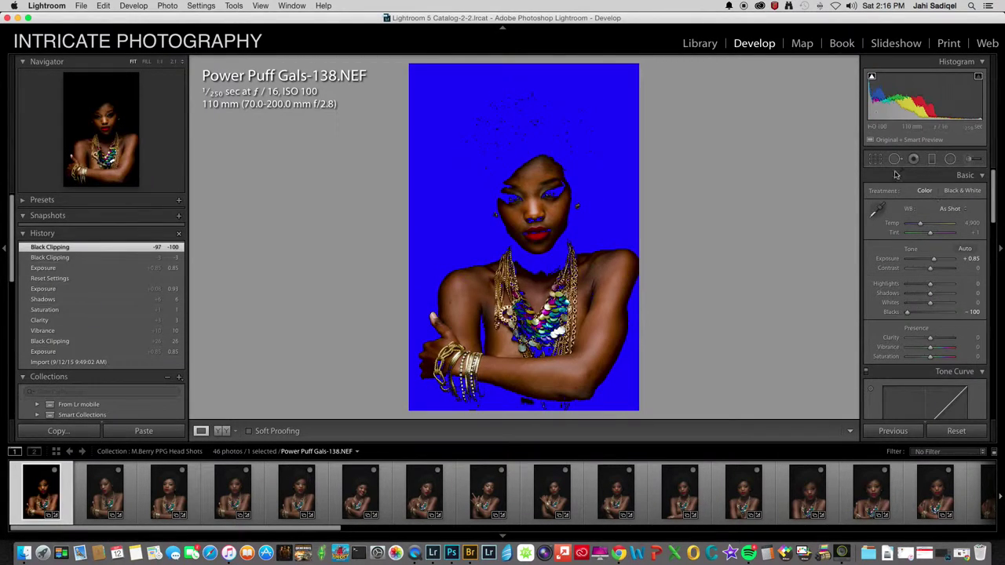
{"action": "left_click", "coordinate": [870, 77]}
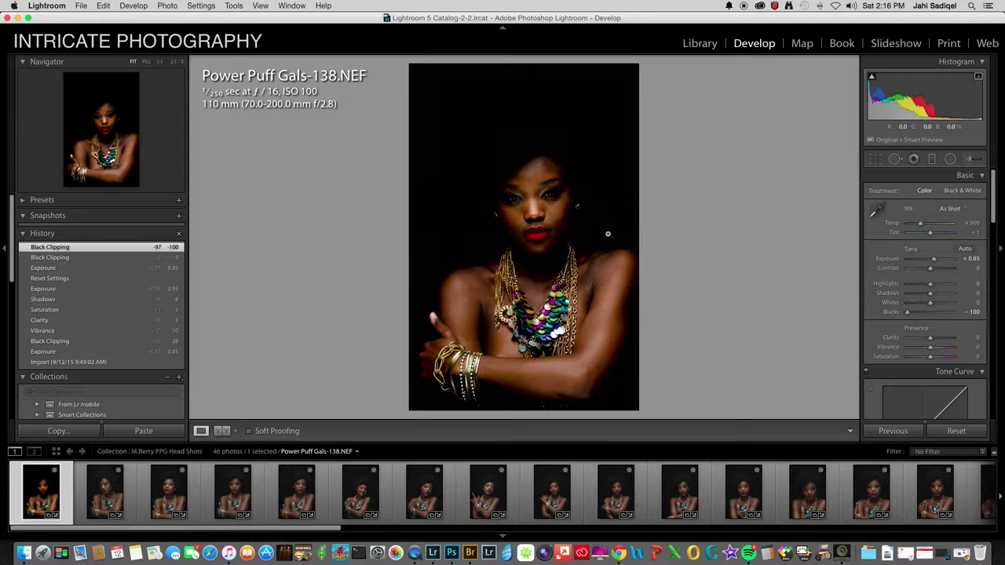
{"action": "left_click_drag", "start_coordinate": [907, 312], "coordinate": [936, 314]}
{"action": "left_click", "coordinate": [872, 76]}
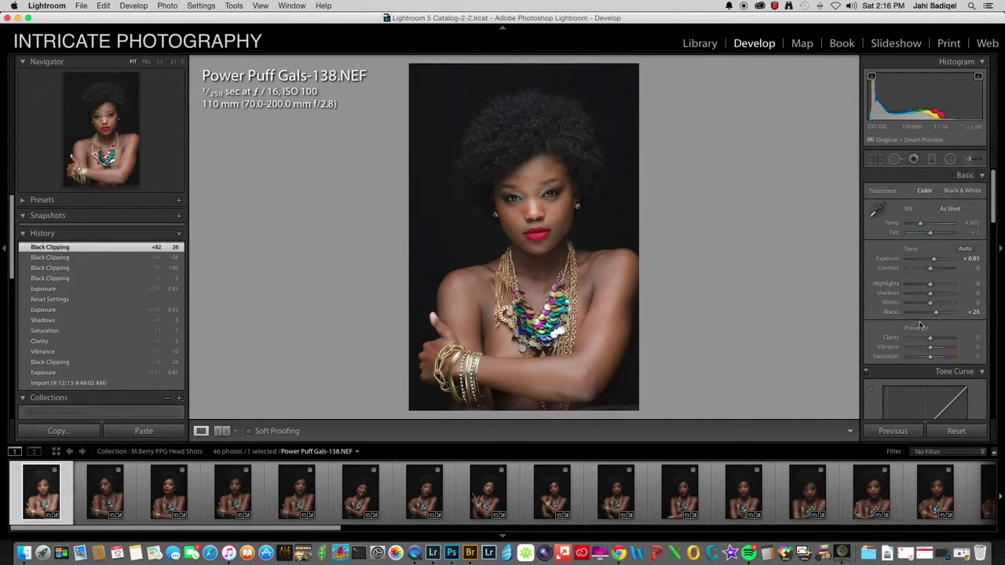
Set the portrait's Vibrance to +15, Saturation to +3 and Clarity to +3, checking the face up close.
{"action": "left_click_drag", "start_coordinate": [931, 347], "coordinate": [935, 347]}
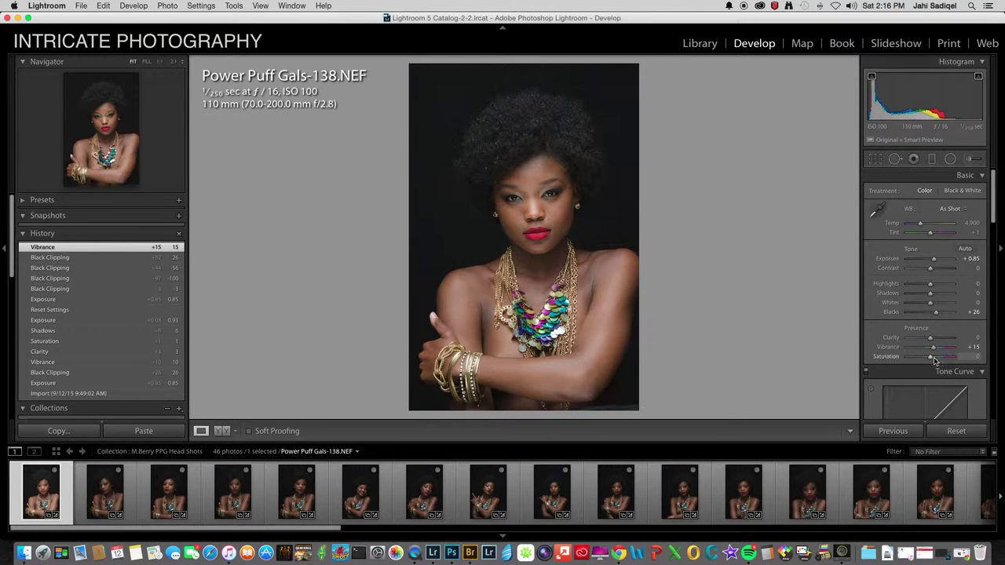
{"action": "left_click_drag", "start_coordinate": [932, 358], "coordinate": [933, 340]}
{"action": "left_click", "coordinate": [543, 185]}
{"action": "left_click_drag", "start_coordinate": [543, 185], "coordinate": [549, 188]}
Enable lens profile corrections for the portrait, toggling them off and on to compare the whole photo.
{"action": "scroll", "coordinate": [894, 319], "scroll_direction": "down", "scroll_amount": 5}
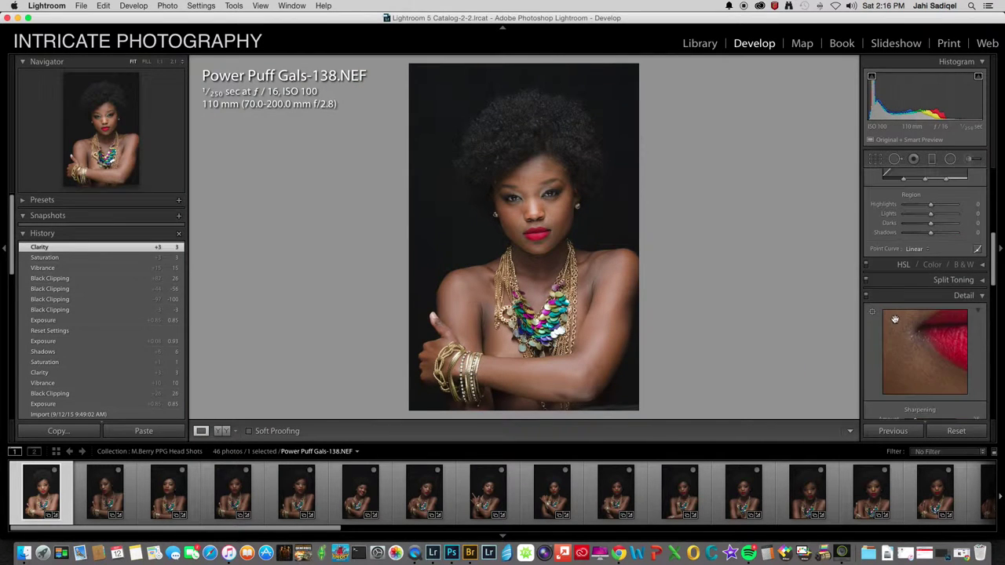
{"action": "scroll", "coordinate": [894, 320], "scroll_direction": "down", "scroll_amount": 5}
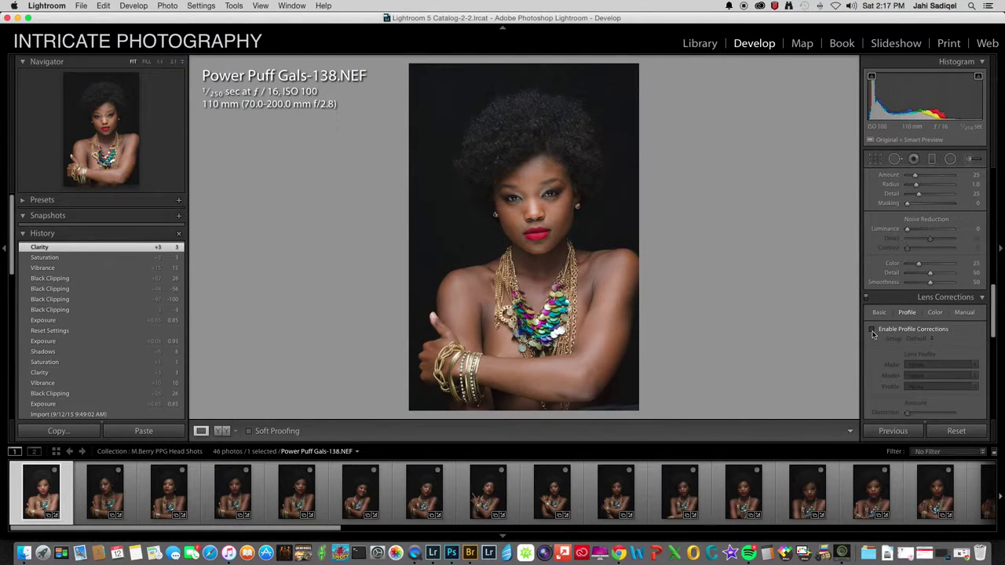
{"action": "left_click", "coordinate": [871, 329]}
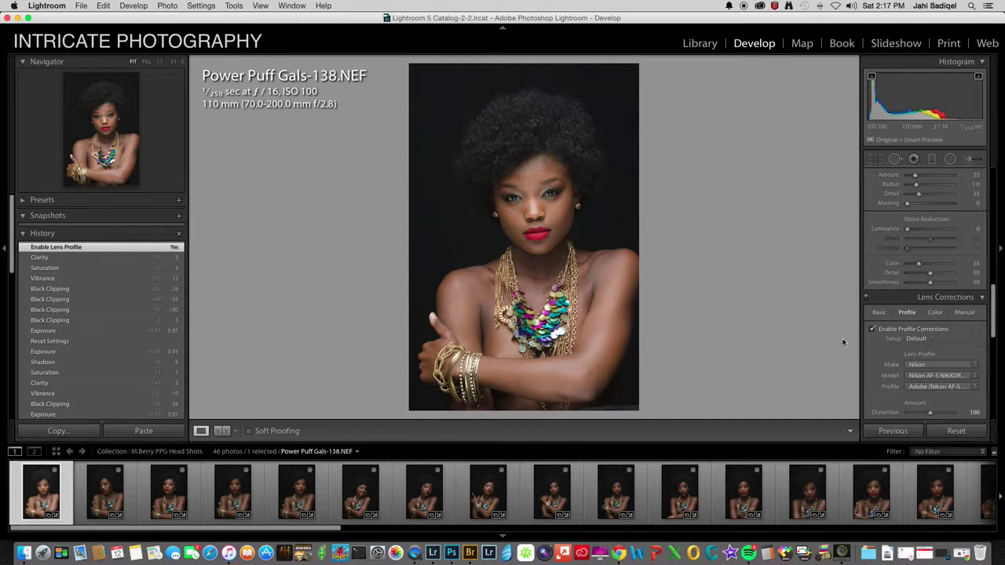
{"action": "left_click", "coordinate": [871, 330]}
{"action": "left_click", "coordinate": [871, 330]}
{"action": "left_click", "coordinate": [871, 330]}
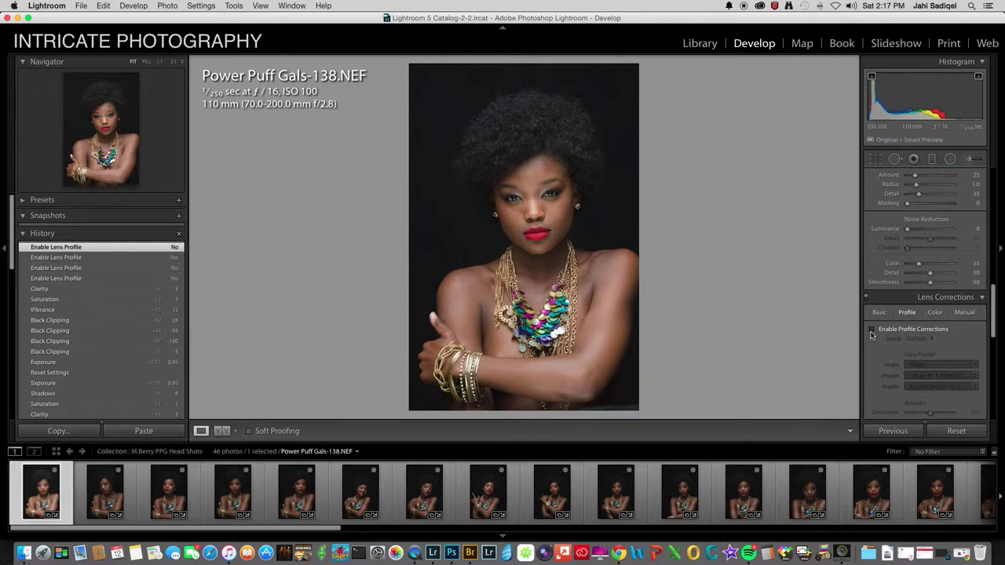
{"action": "left_click", "coordinate": [872, 329]}
Compare the face up close with lens profile corrections off and on, leaving them enabled.
{"action": "left_click", "coordinate": [596, 222]}
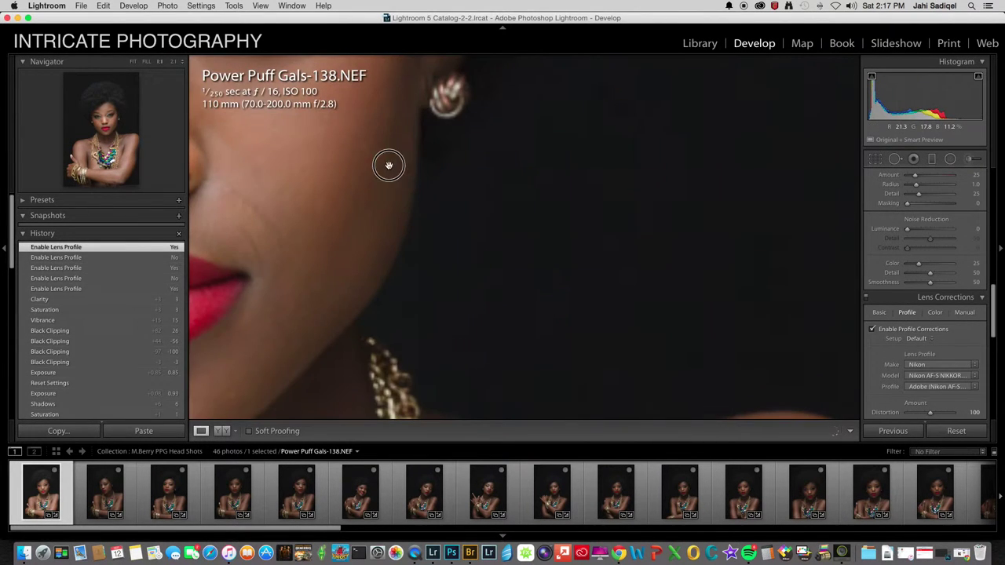
{"action": "left_click_drag", "start_coordinate": [388, 164], "coordinate": [637, 349]}
{"action": "left_click", "coordinate": [871, 330]}
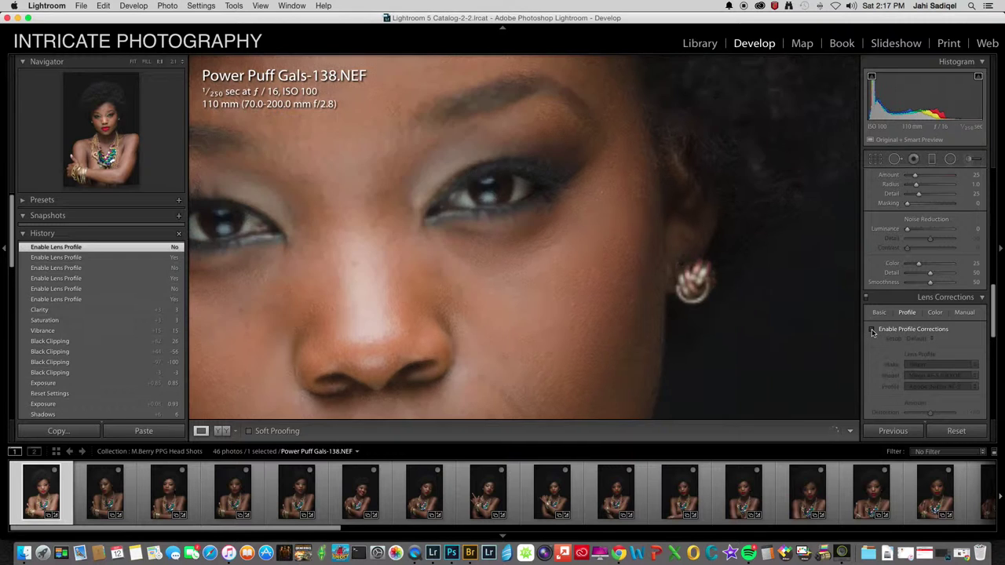
{"action": "left_click", "coordinate": [871, 330]}
{"action": "left_click", "coordinate": [871, 330]}
{"action": "left_click", "coordinate": [872, 330]}
{"action": "left_click", "coordinate": [460, 168]}
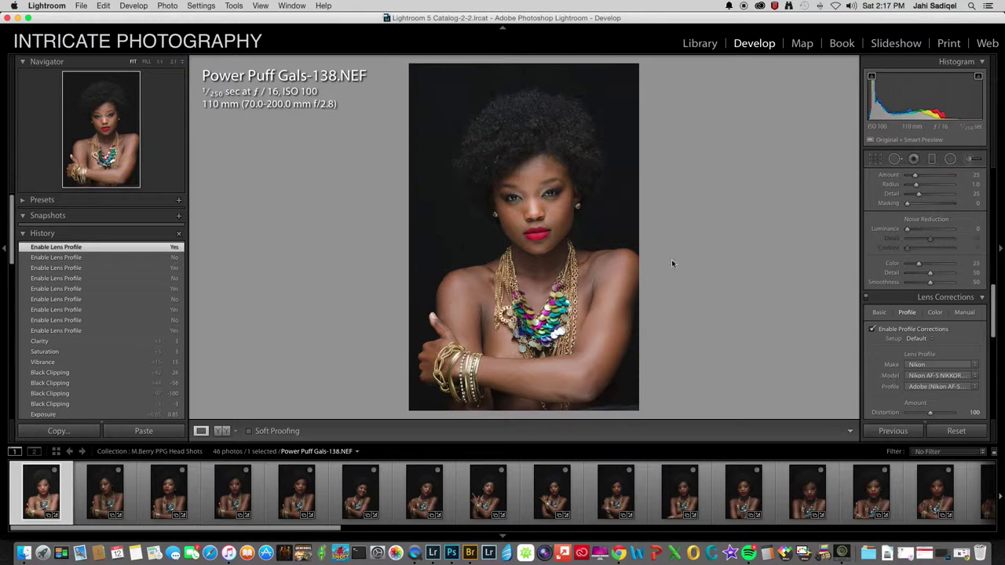
Compare the unedited and edited portrait side by side around the eyes, and return to the single-photo view.
{"action": "left_click", "coordinate": [222, 431]}
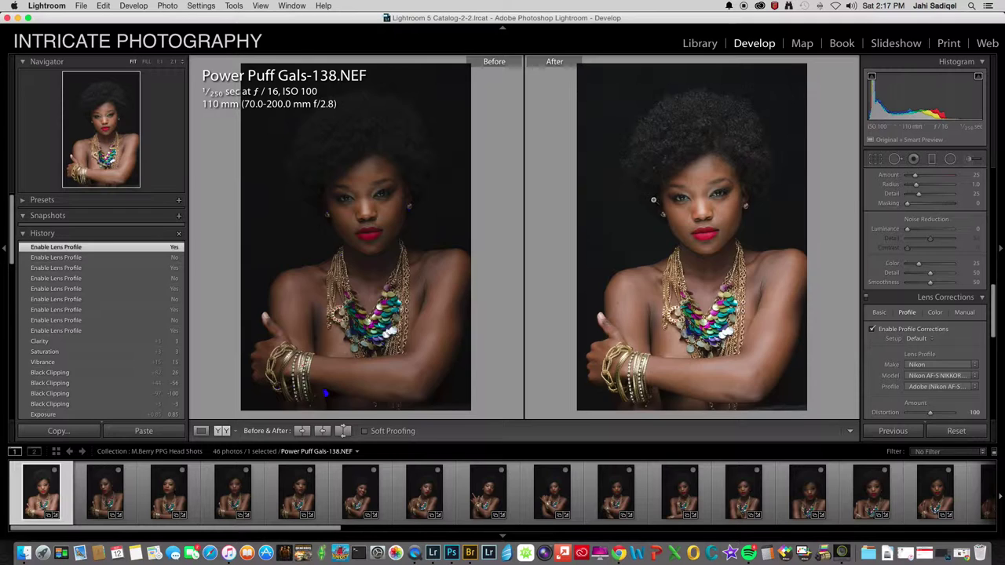
{"action": "left_click", "coordinate": [653, 200]}
{"action": "left_click_drag", "start_coordinate": [704, 212], "coordinate": [494, 197]}
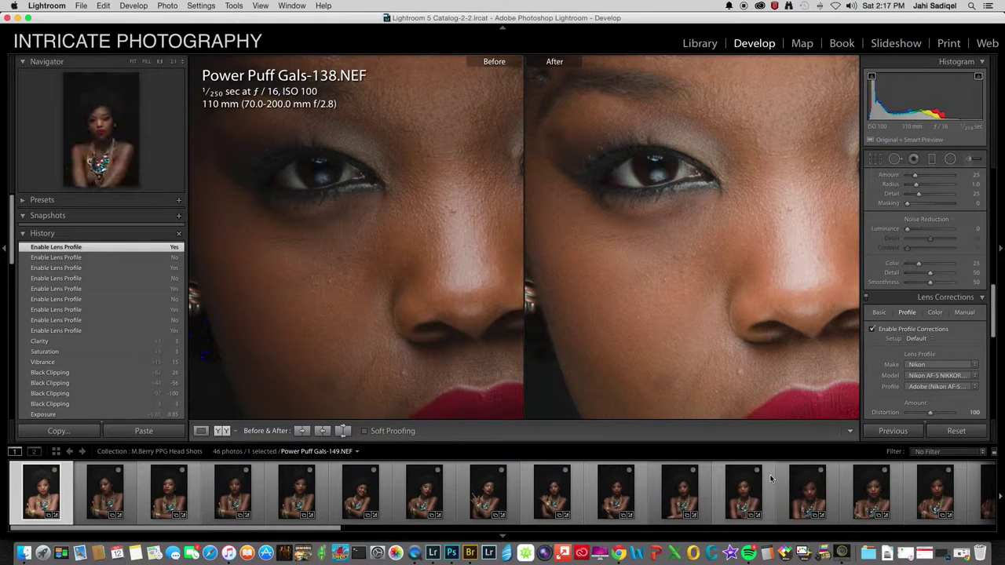
{"action": "left_click", "coordinate": [201, 431]}
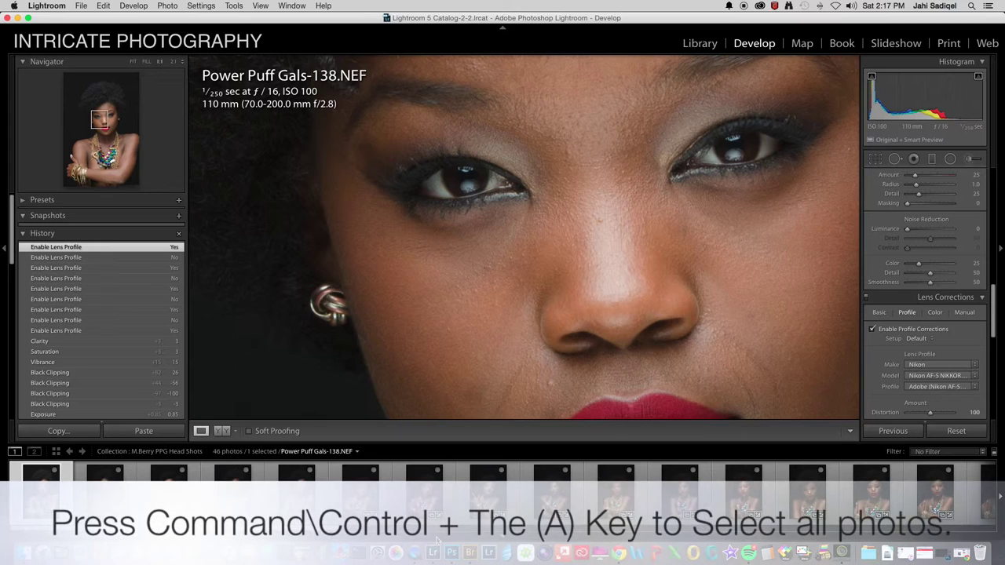
Select all photos in the collection and synchronize every develop setting from Power Puff Gals-138.NEF to them.
{"action": "key", "text": "super+a"}
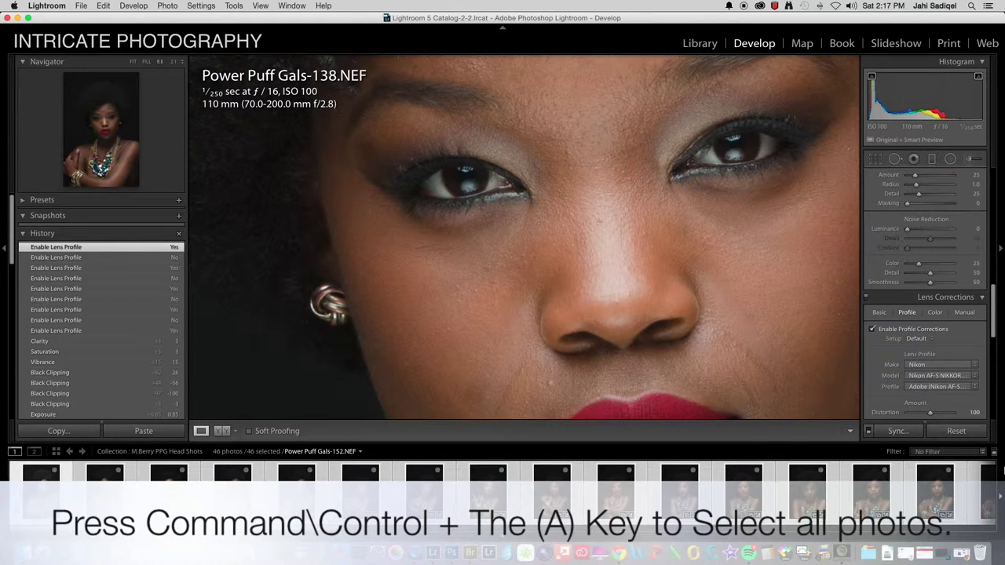
{"action": "left_click", "coordinate": [897, 431]}
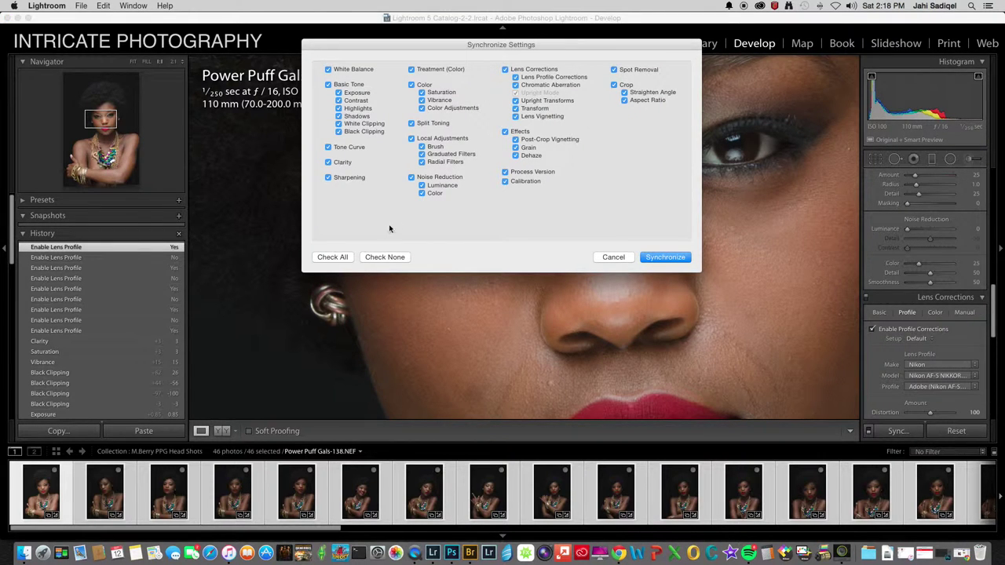
{"action": "left_click", "coordinate": [380, 259]}
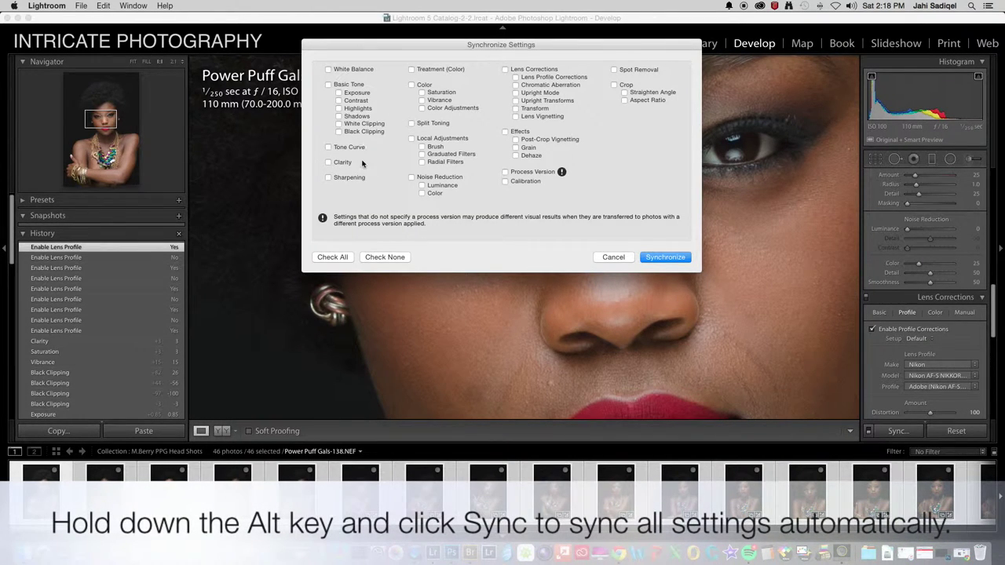
{"action": "left_click", "coordinate": [335, 258]}
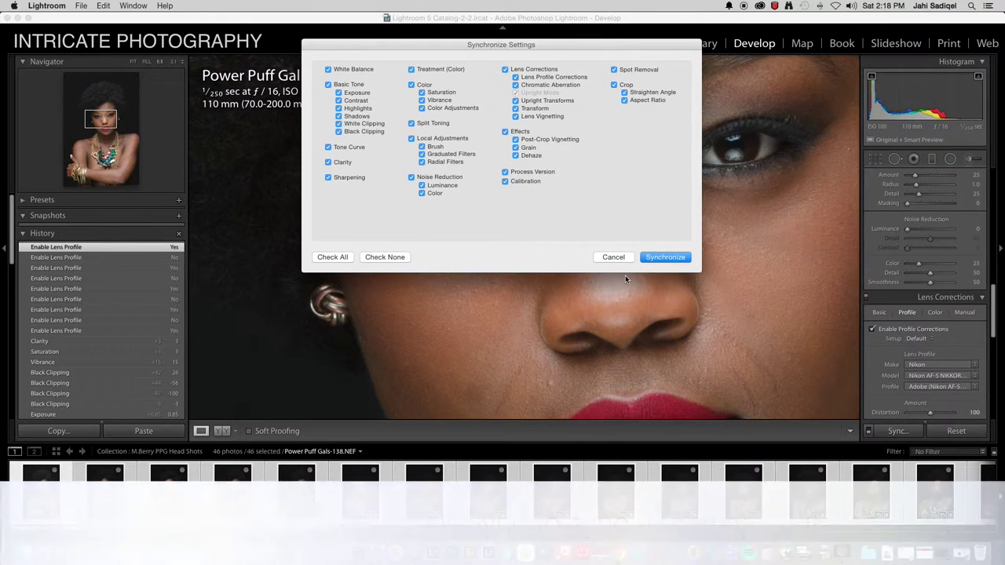
{"action": "left_click", "coordinate": [664, 257]}
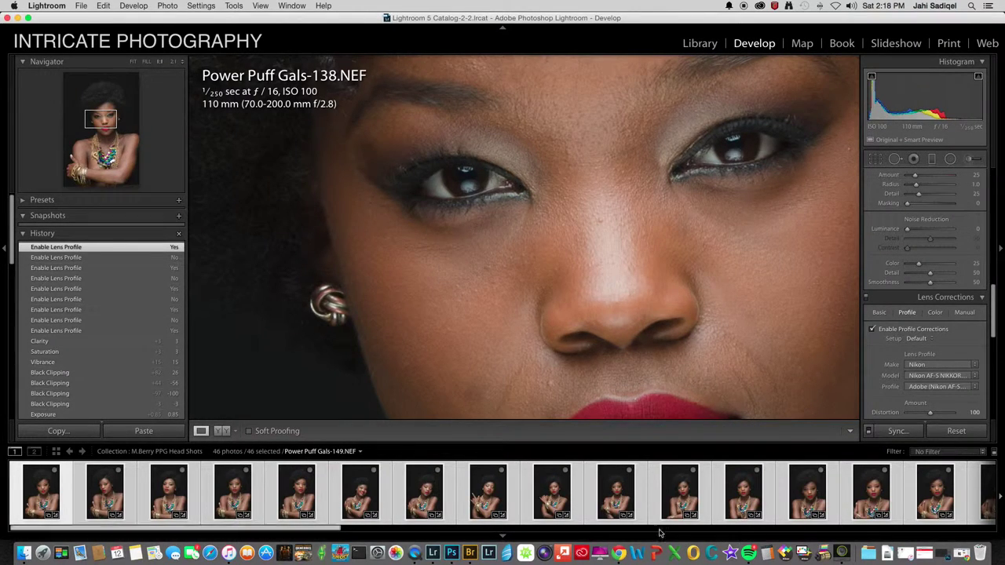
Look through the synchronized photos in the filmstrip and reduce the selection to Power Puff Gals-149.NEF.
{"action": "left_click_drag", "start_coordinate": [329, 533], "coordinate": [942, 536]}
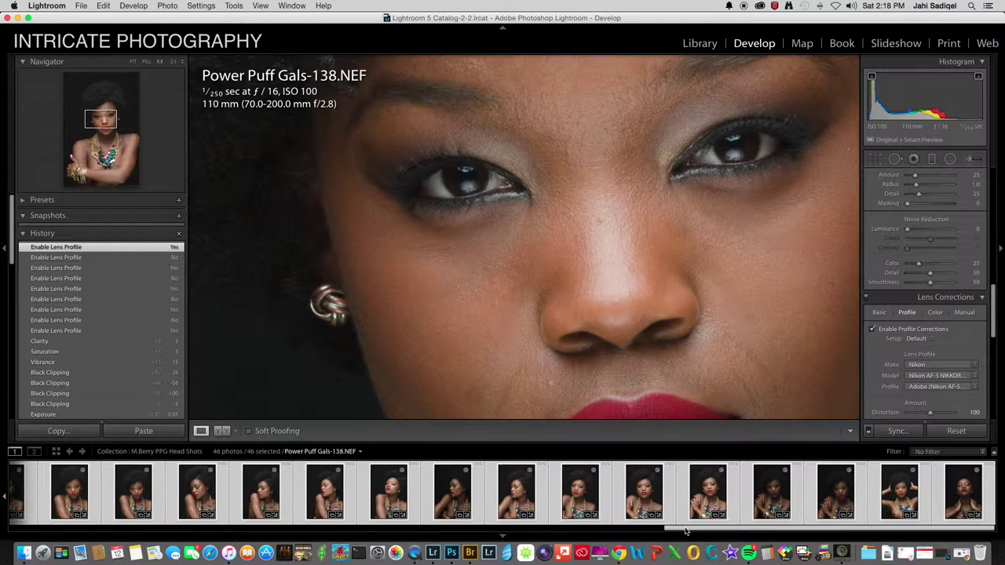
{"action": "left_click_drag", "start_coordinate": [683, 527], "coordinate": [63, 562]}
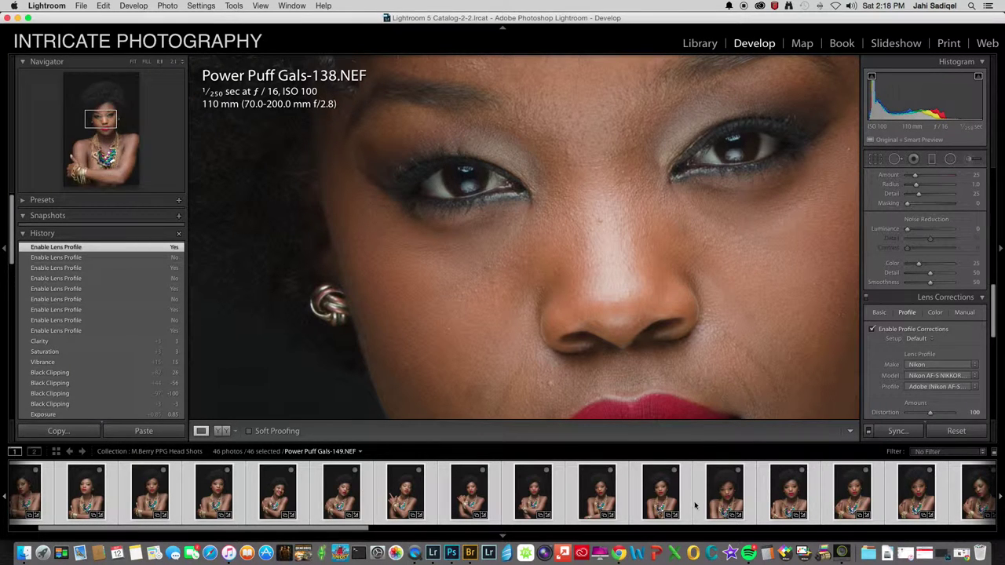
{"action": "key", "text": "super"}
{"action": "left_click", "coordinate": [668, 498], "text": "super"}
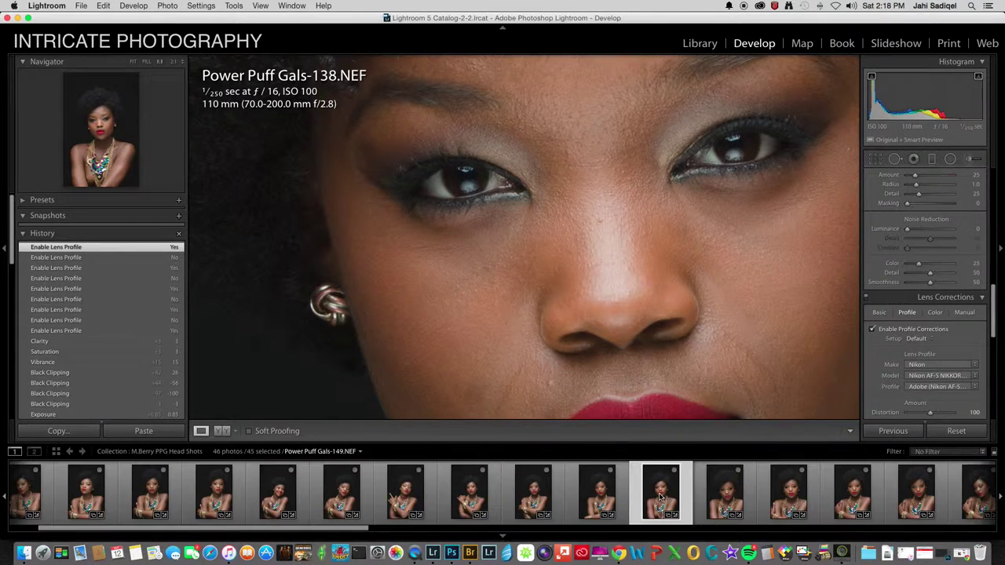
Bring up Power Puff Gals-149.NEF in full and start a crop with the 2.6 x 3.6 aspect ratio.
{"action": "left_click", "coordinate": [660, 496]}
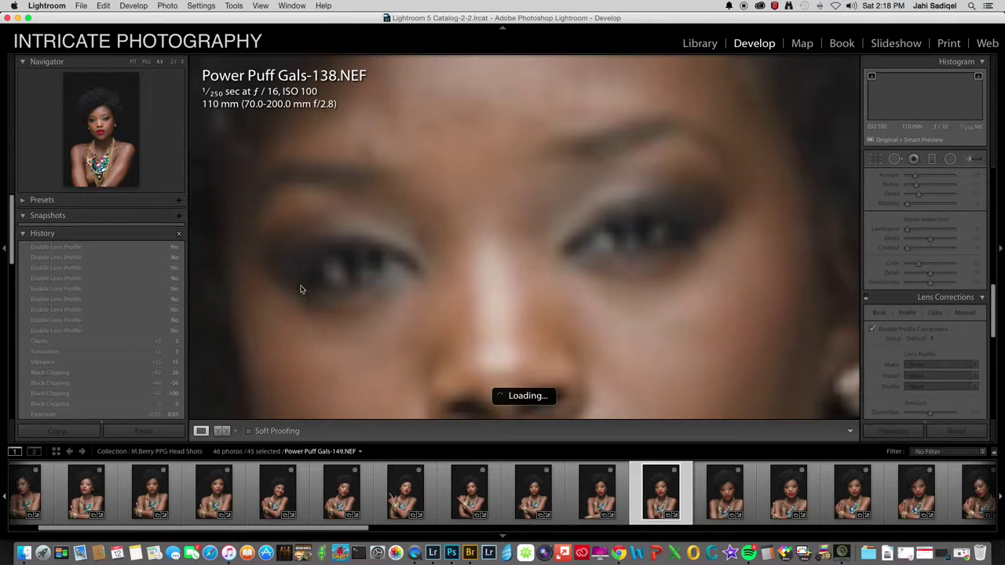
{"action": "left_click", "coordinate": [133, 63]}
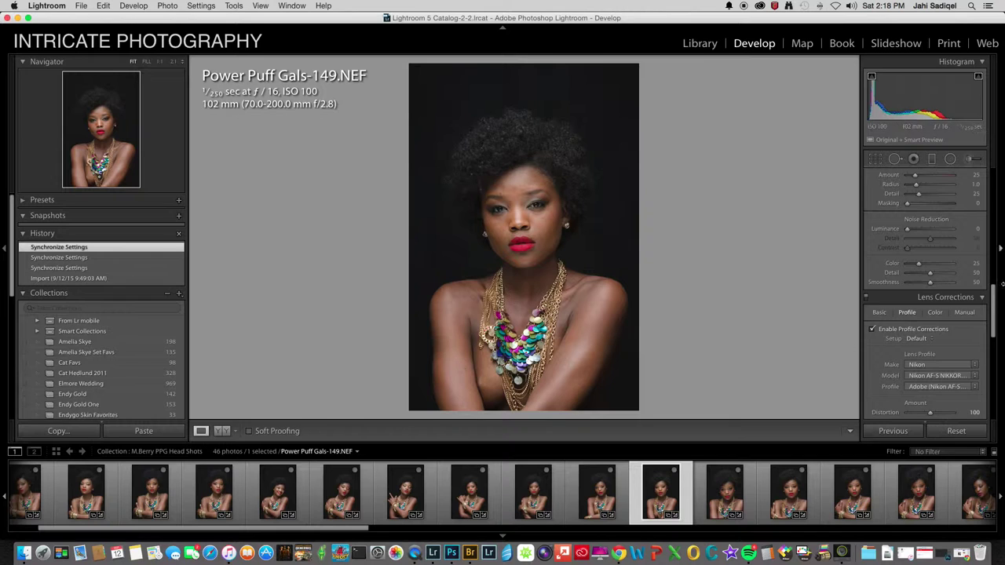
{"action": "left_click", "coordinate": [874, 160]}
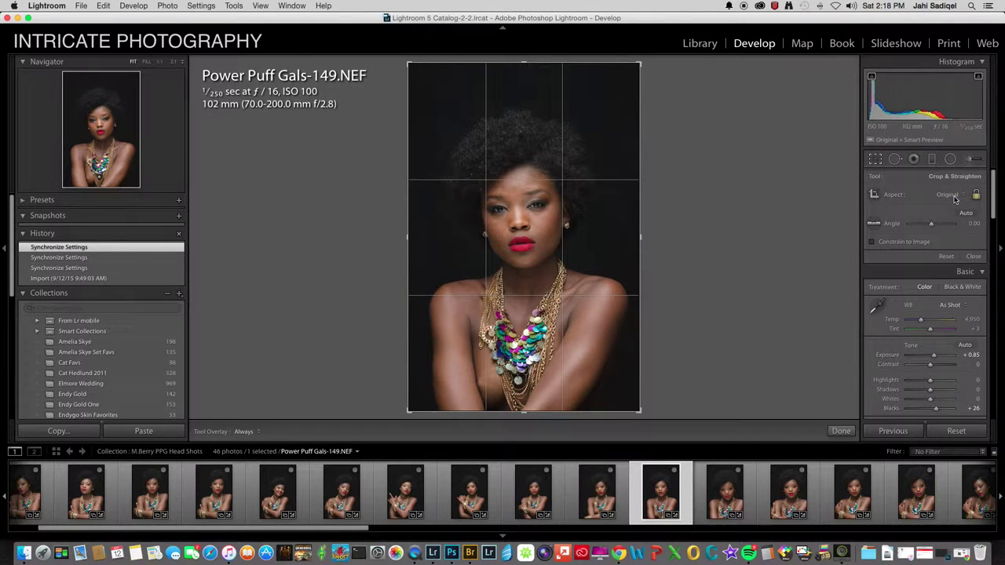
{"action": "left_click", "coordinate": [951, 195]}
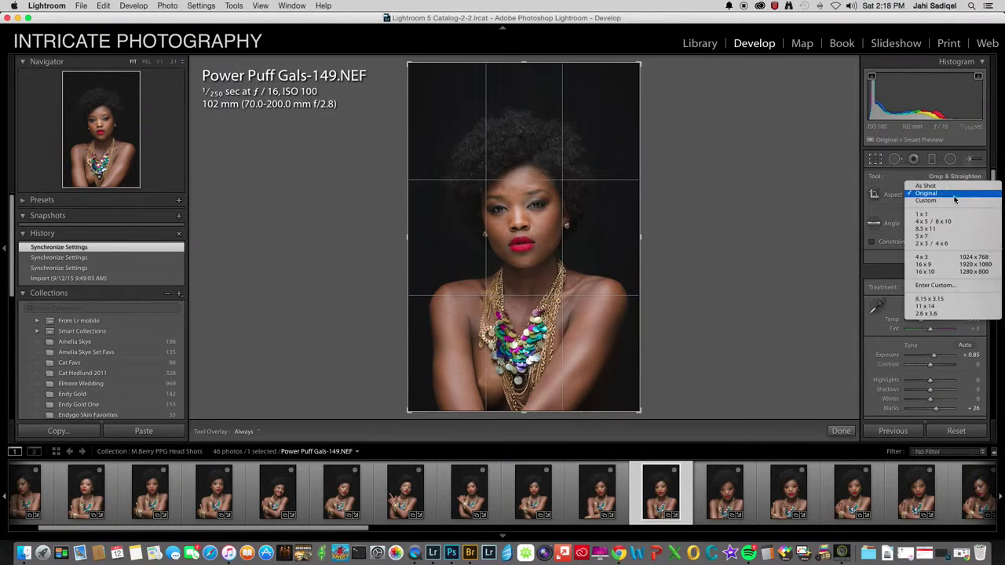
{"action": "left_click", "coordinate": [930, 313]}
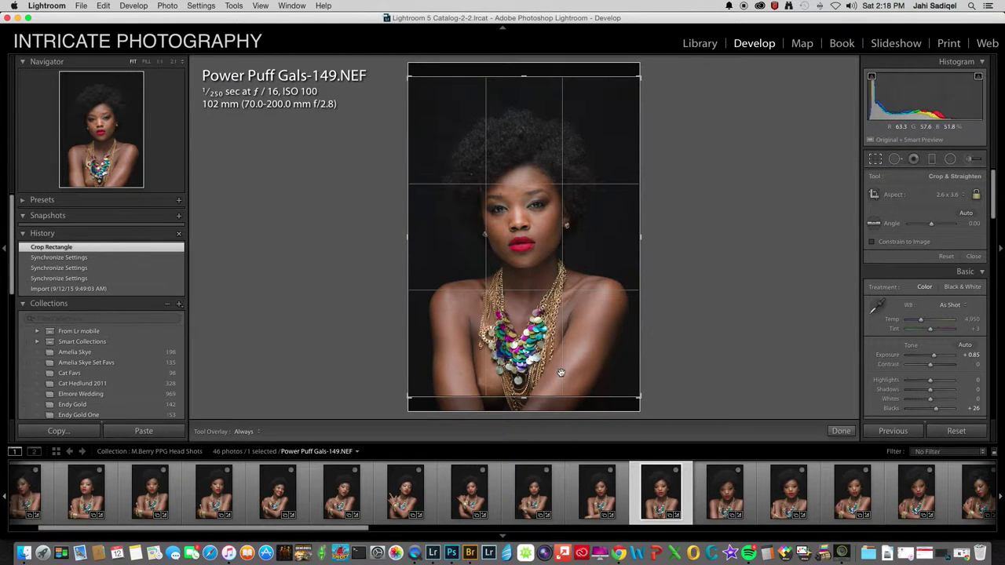
Tighten the crop around the woman's head and upper shoulders, apply it, and check the face up close.
{"action": "left_click_drag", "start_coordinate": [639, 397], "coordinate": [620, 369]}
{"action": "left_click_drag", "start_coordinate": [518, 303], "coordinate": [573, 302]}
{"action": "left_click_drag", "start_coordinate": [612, 358], "coordinate": [599, 337]}
{"action": "left_click_drag", "start_coordinate": [437, 114], "coordinate": [444, 125]}
{"action": "left_click_drag", "start_coordinate": [520, 296], "coordinate": [530, 223]}
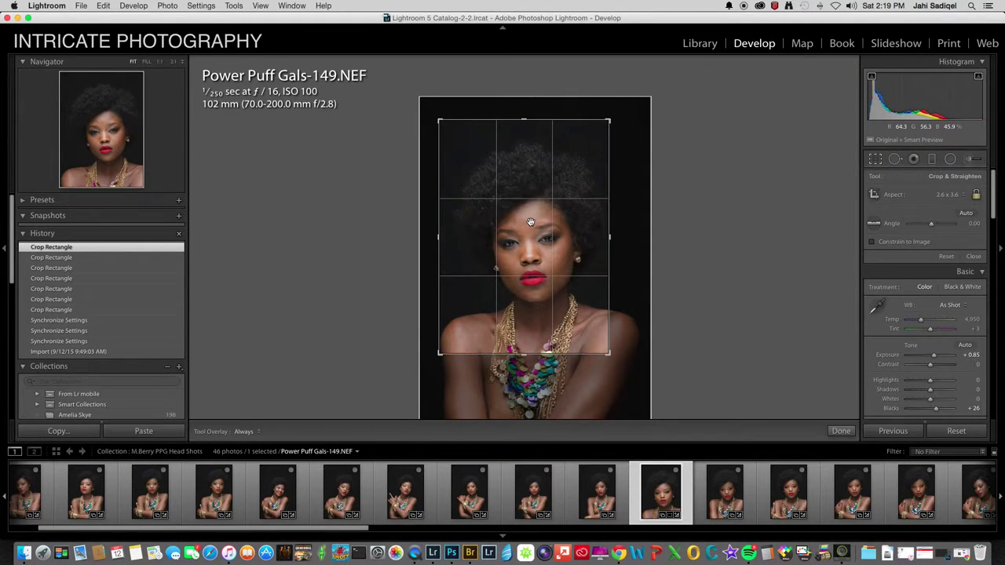
{"action": "key", "text": "Return"}
{"action": "left_click", "coordinate": [512, 244]}
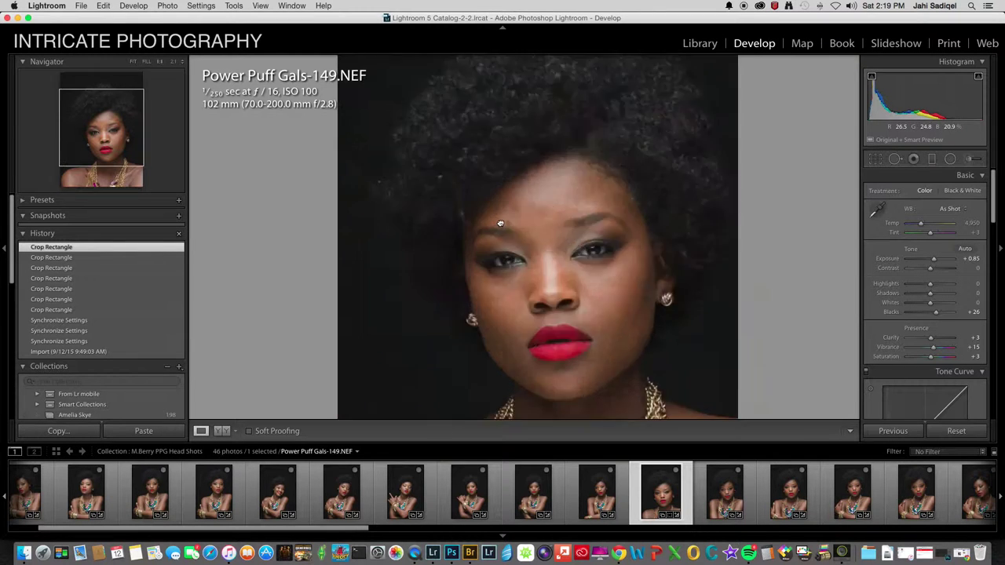
{"action": "left_click", "coordinate": [500, 223]}
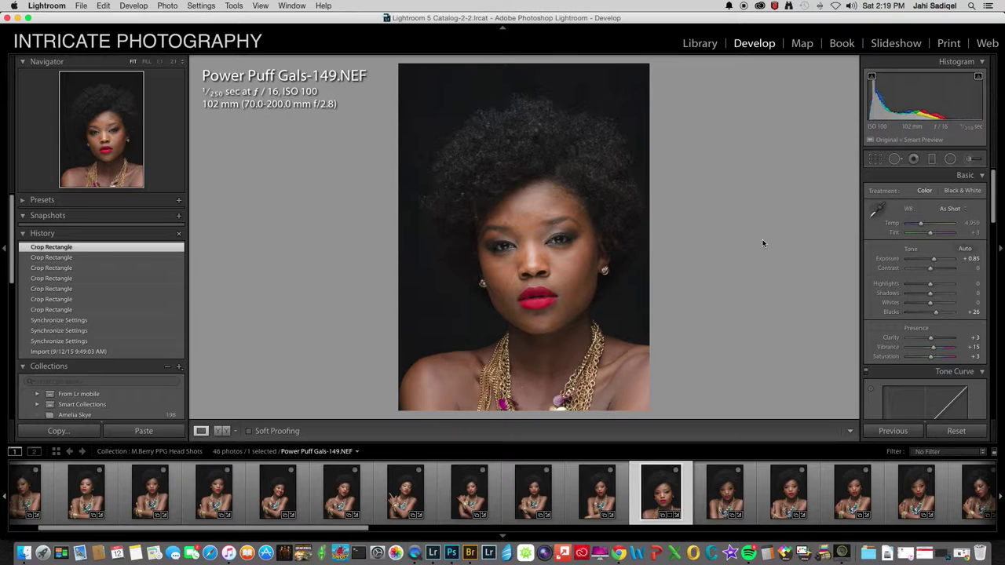
Send the cropped photo to Adobe Photoshop CC 2015 for editing.
{"action": "right_click", "coordinate": [661, 479]}
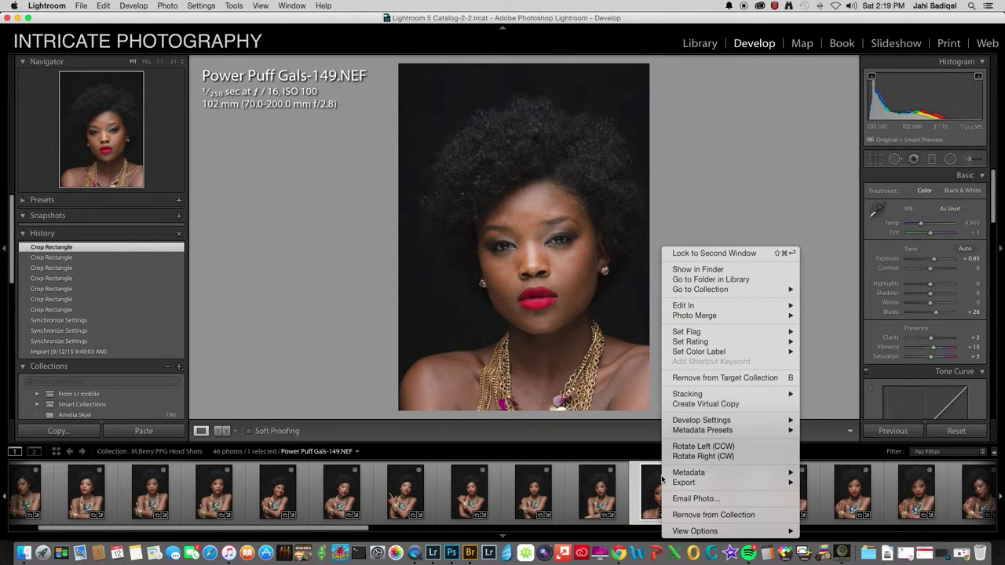
{"action": "mouse_move", "coordinate": [680, 308]}
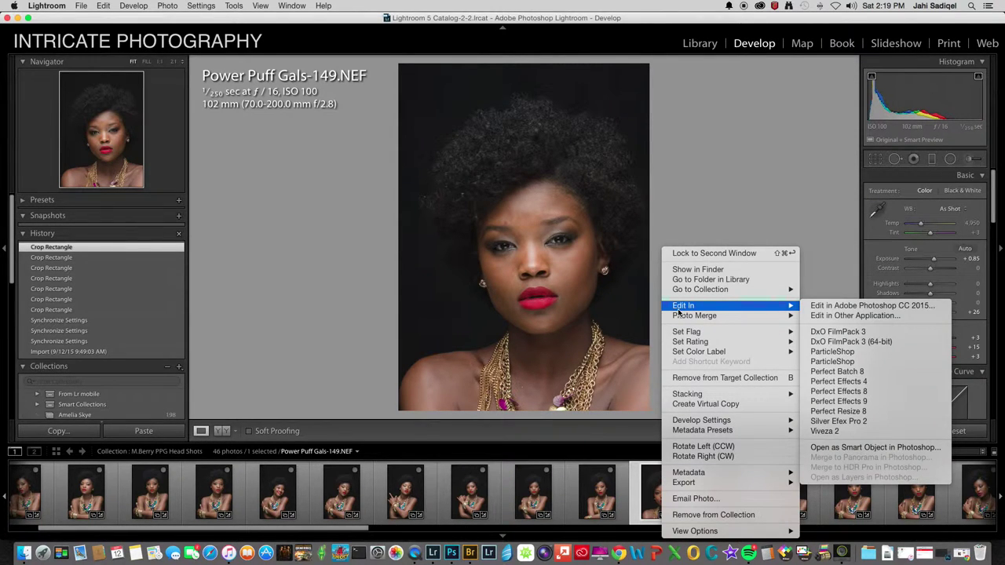
{"action": "left_click", "coordinate": [816, 306]}
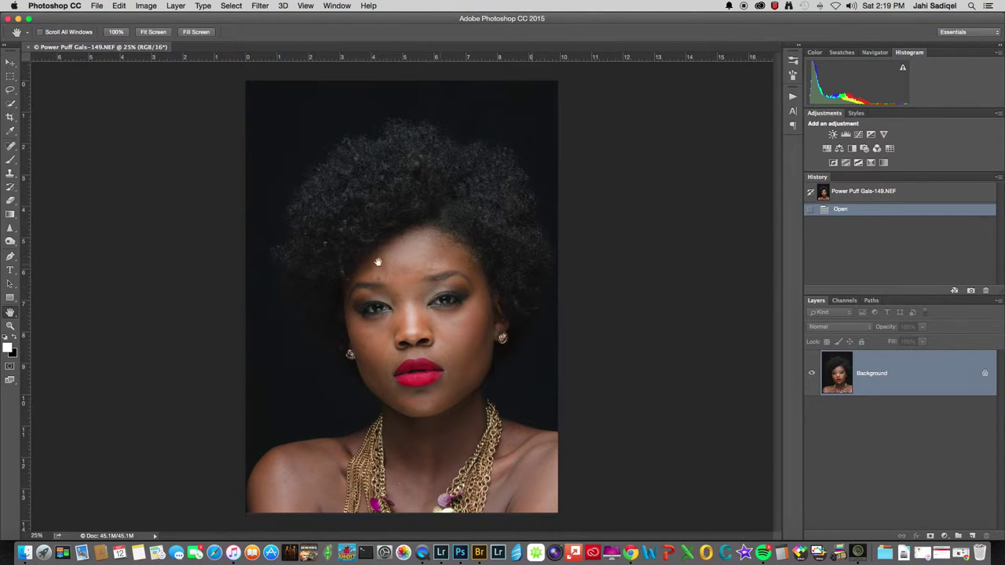
Review the recorded commands of the Prep action in the INT BABY set and run it on the portrait.
{"action": "left_click", "coordinate": [790, 98]}
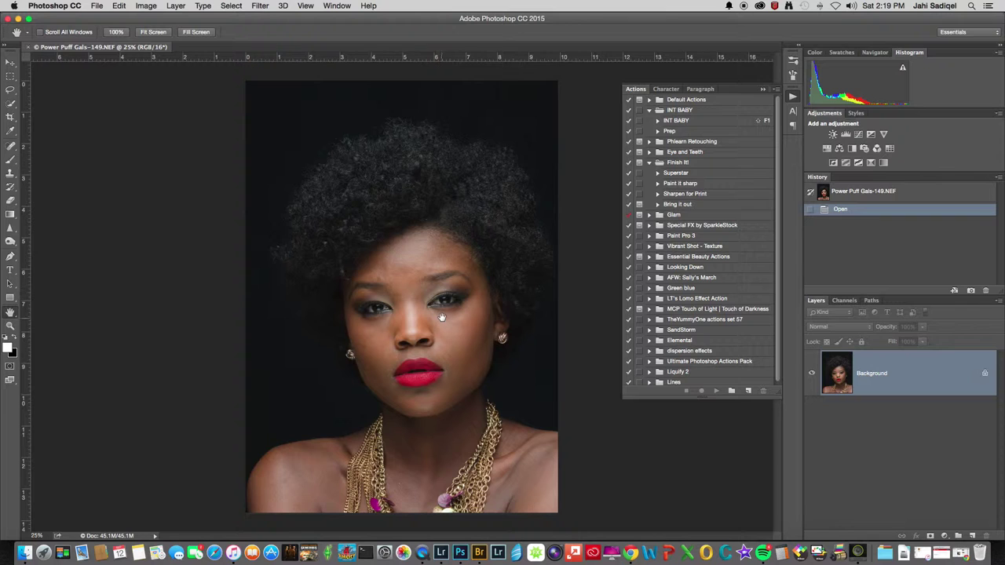
{"action": "left_click", "coordinate": [678, 133]}
{"action": "left_click", "coordinate": [658, 131]}
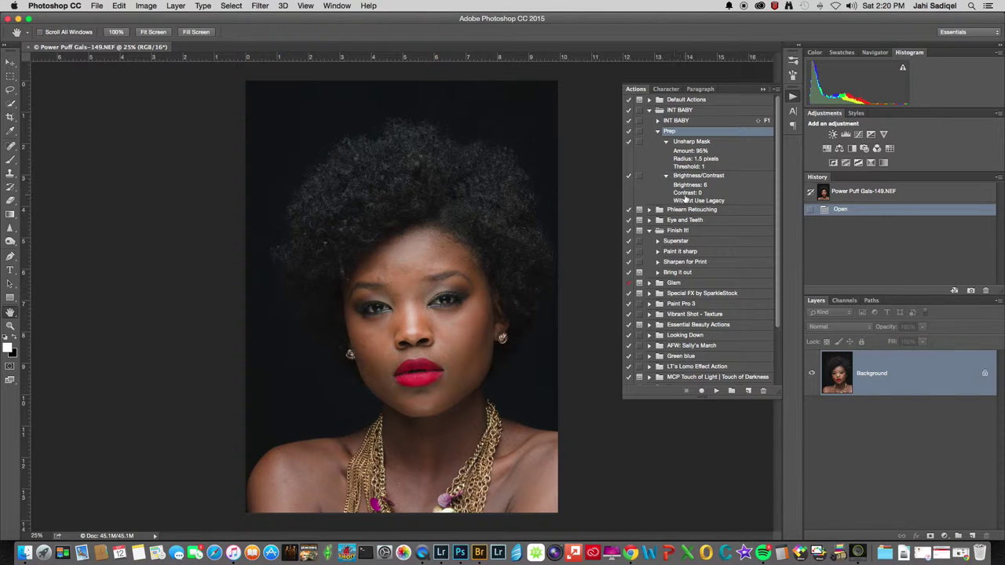
{"action": "left_click", "coordinate": [657, 132]}
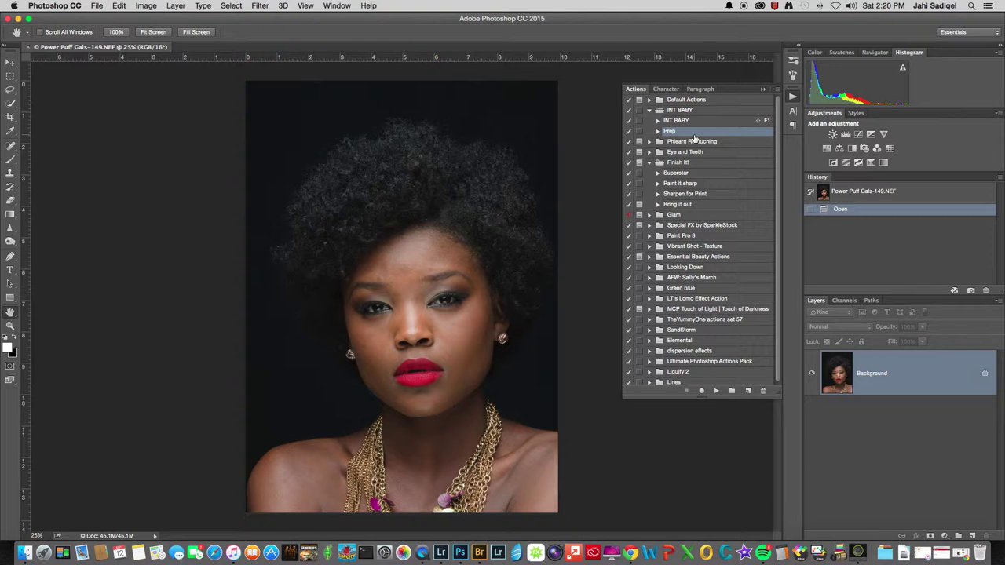
{"action": "left_click", "coordinate": [714, 391]}
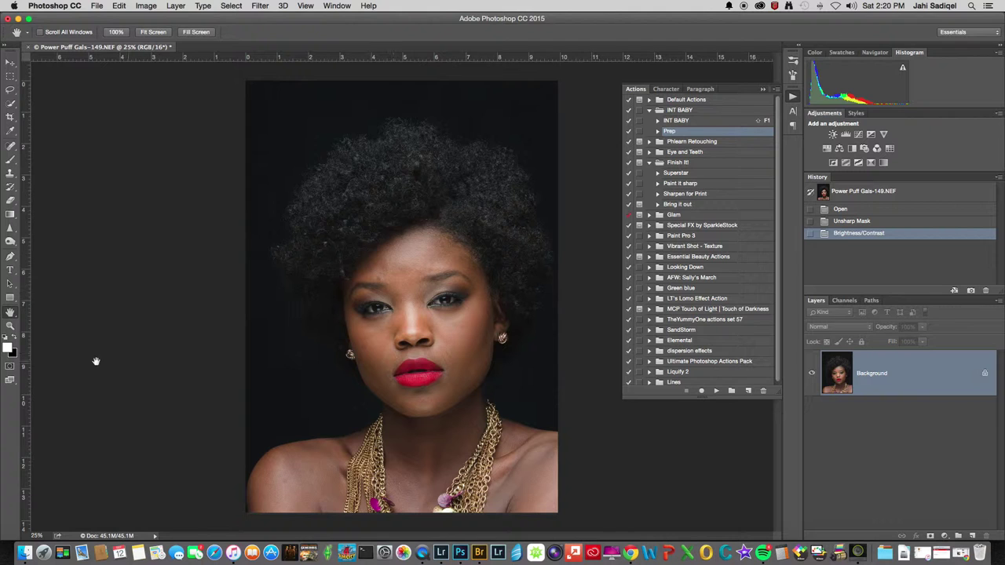
Compare the face up close between the Open and Brightness/Contrast history states, ending on Brightness/Contrast with the actions list closed.
{"action": "left_click", "coordinate": [10, 325]}
{"action": "left_click", "coordinate": [392, 267]}
{"action": "scroll", "coordinate": [419, 309], "scroll_direction": "down", "scroll_amount": 3}
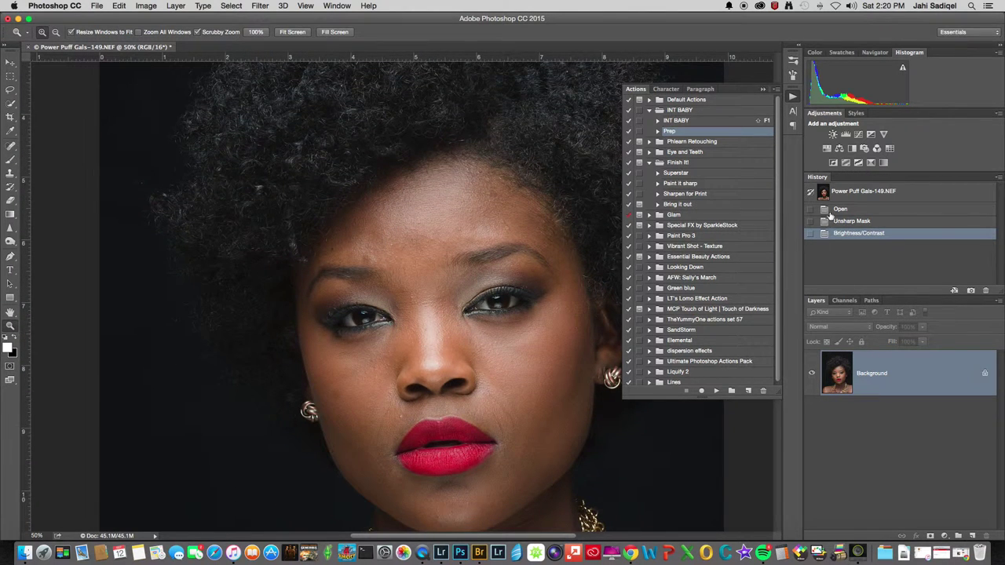
{"action": "left_click", "coordinate": [838, 210]}
{"action": "left_click", "coordinate": [848, 233]}
{"action": "key", "text": "super+z"}
{"action": "left_click", "coordinate": [848, 233]}
{"action": "left_click", "coordinate": [851, 210]}
{"action": "left_click", "coordinate": [851, 234]}
{"action": "left_click", "coordinate": [760, 90]}
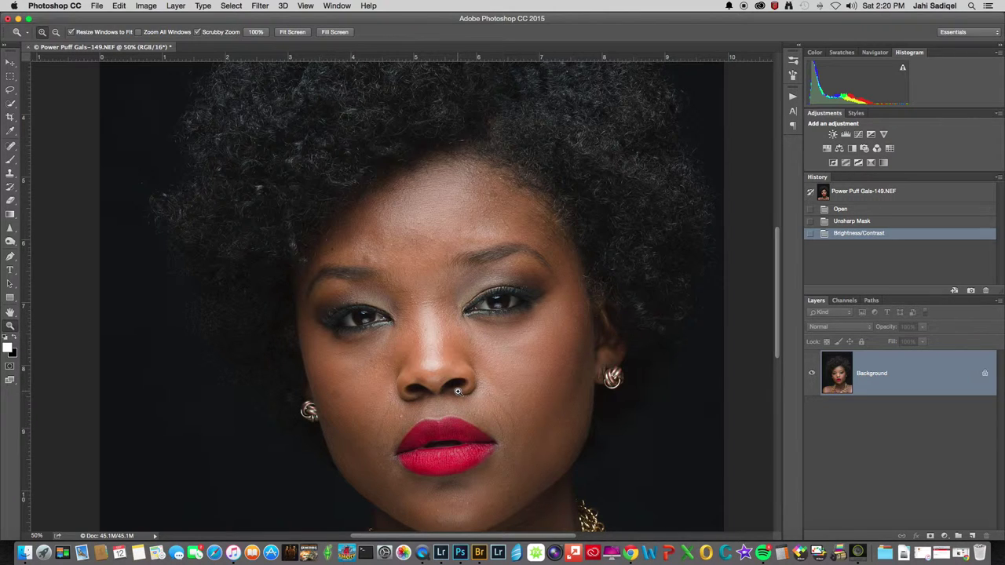
Duplicate the Background layer and choose the Spot Healing Brush for retouching the face.
{"action": "key", "text": "super+j"}
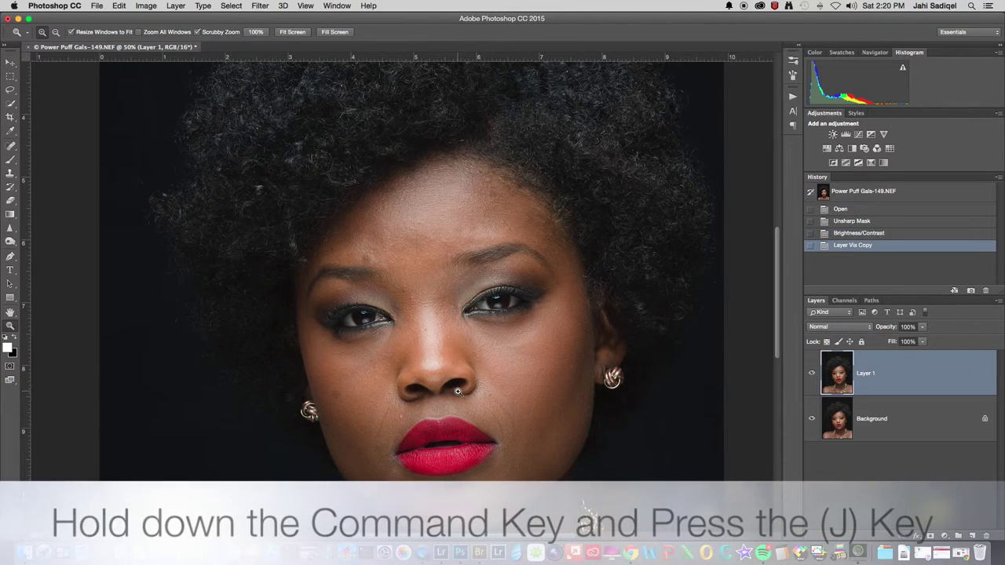
{"action": "left_click", "coordinate": [336, 249]}
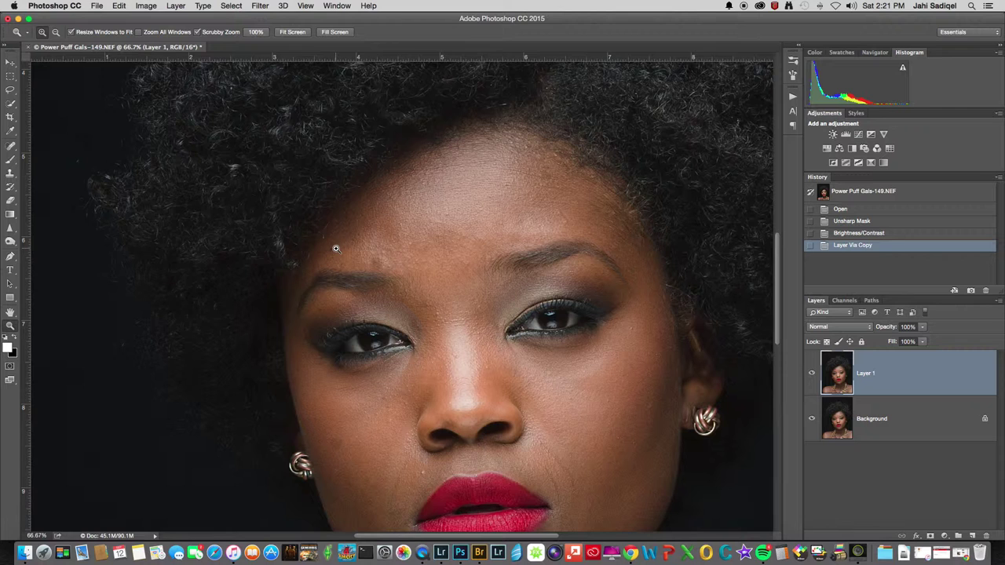
{"action": "left_click", "coordinate": [11, 146]}
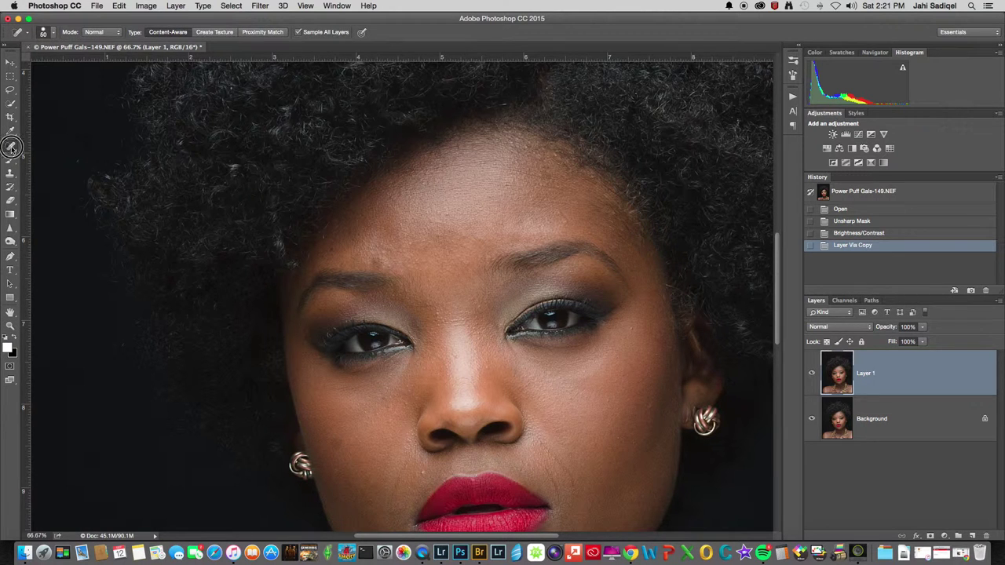
{"action": "left_click", "coordinate": [11, 147]}
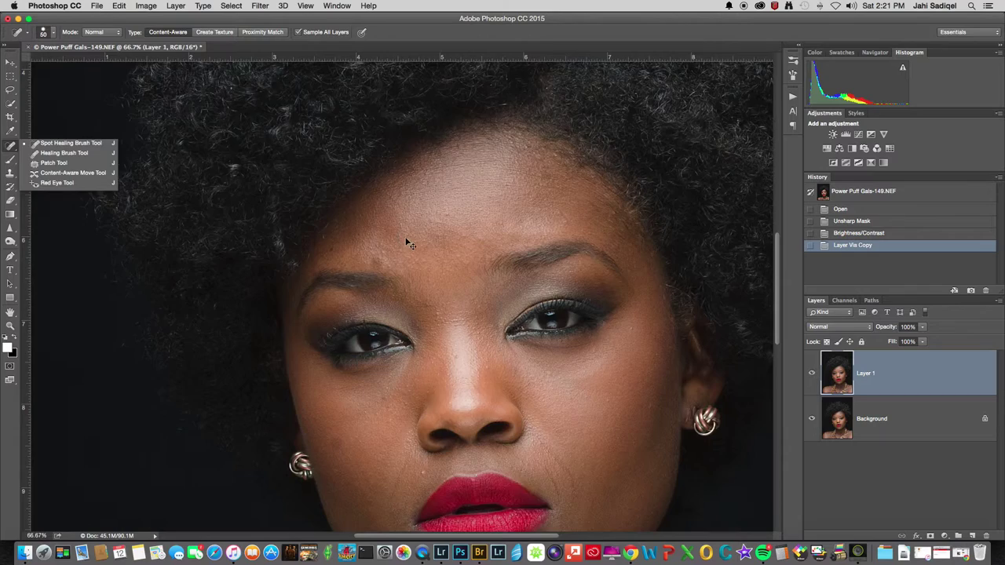
Heal the small blemishes between the eyebrows, along the nose bridge and above the upper lip with a size 40 Spot Healing Brush.
{"action": "key", "text": "super+minus"}
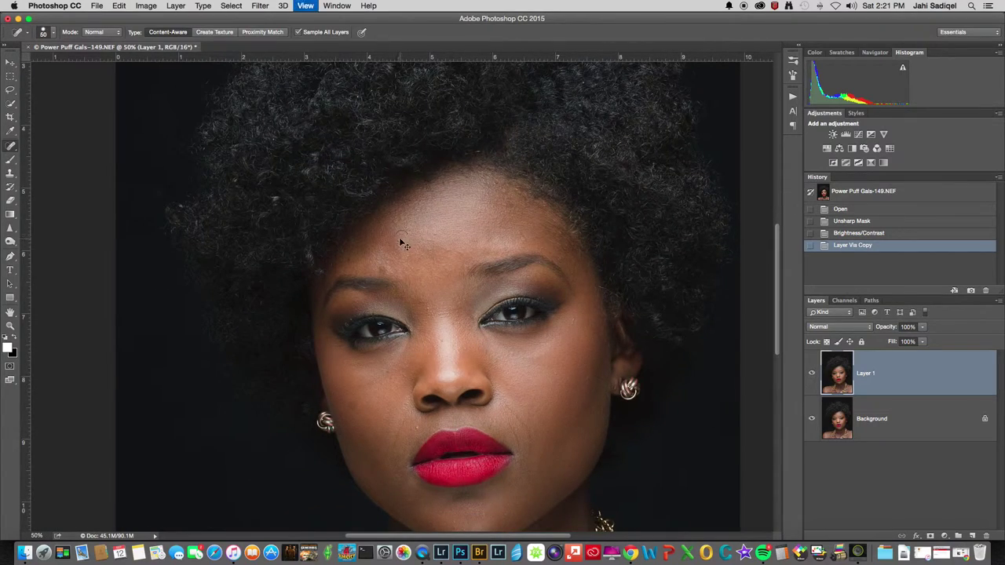
{"action": "key", "text": "super+equal"}
{"action": "left_click_drag", "start_coordinate": [386, 270], "coordinate": [332, 188]}
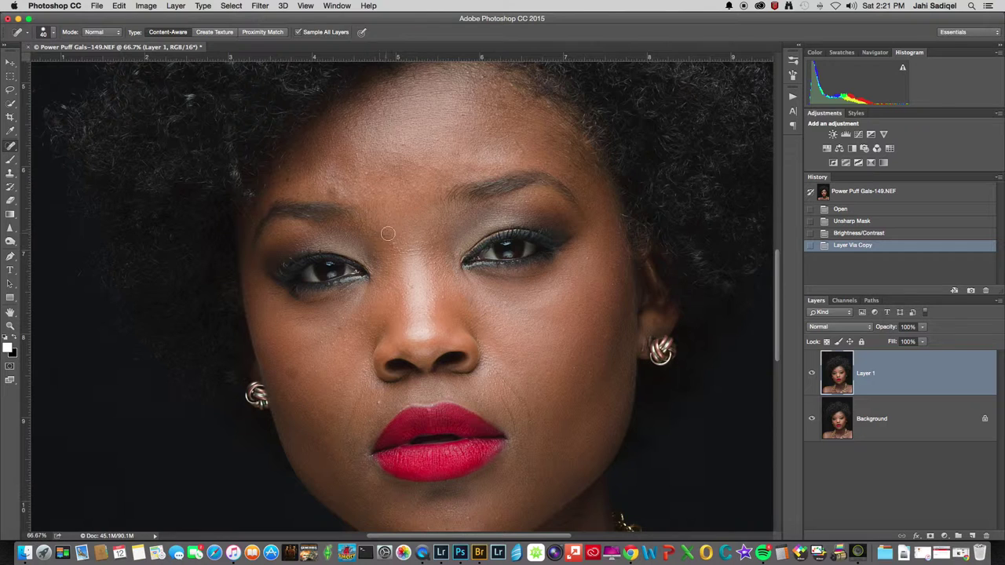
{"action": "left_click", "coordinate": [385, 234]}
{"action": "left_click", "coordinate": [390, 237]}
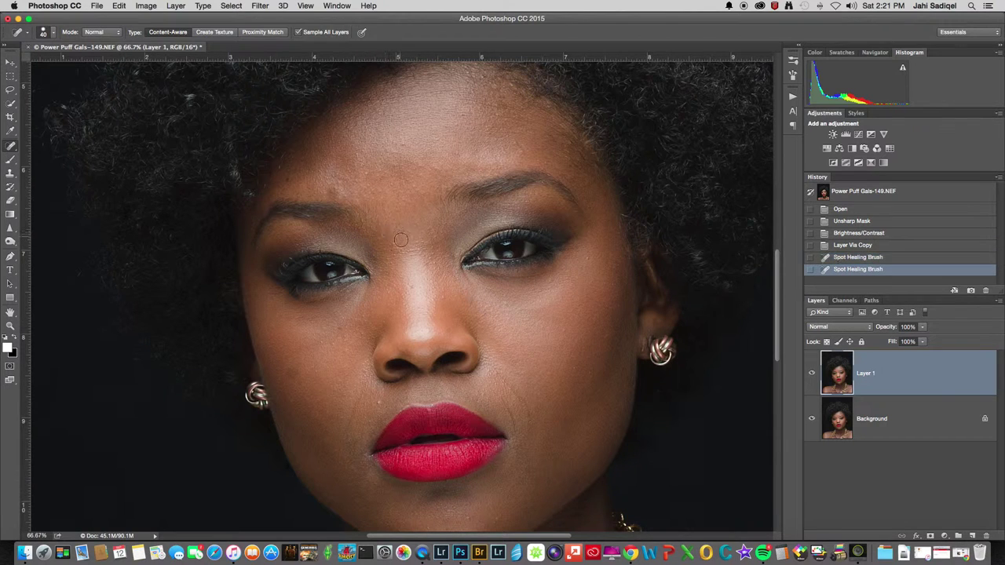
{"action": "left_click", "coordinate": [396, 246]}
{"action": "left_click", "coordinate": [395, 257]}
{"action": "left_click", "coordinate": [411, 289]}
{"action": "left_click", "coordinate": [379, 402]}
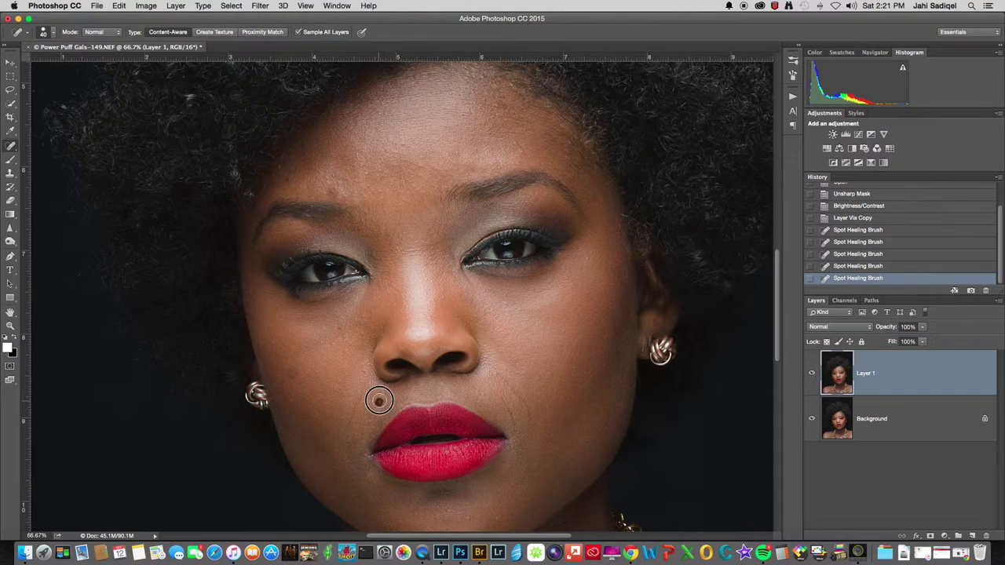
Enlarge the Spot Healing Brush to 60 and heal the marks on the cheek beneath her right eye.
{"action": "key", "text": "bracketright"}
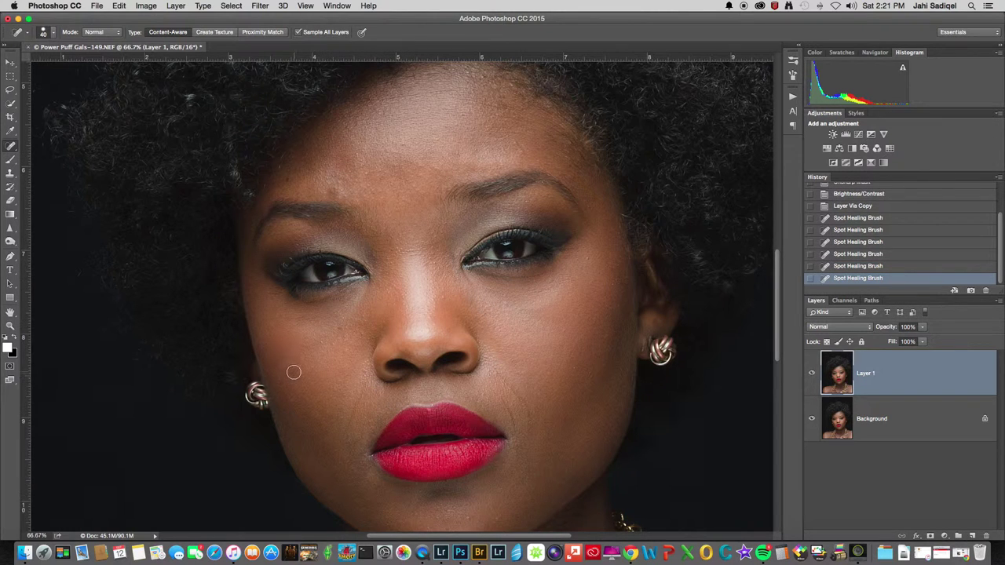
{"action": "left_click", "coordinate": [338, 330]}
{"action": "left_click", "coordinate": [342, 337]}
{"action": "left_click", "coordinate": [344, 349]}
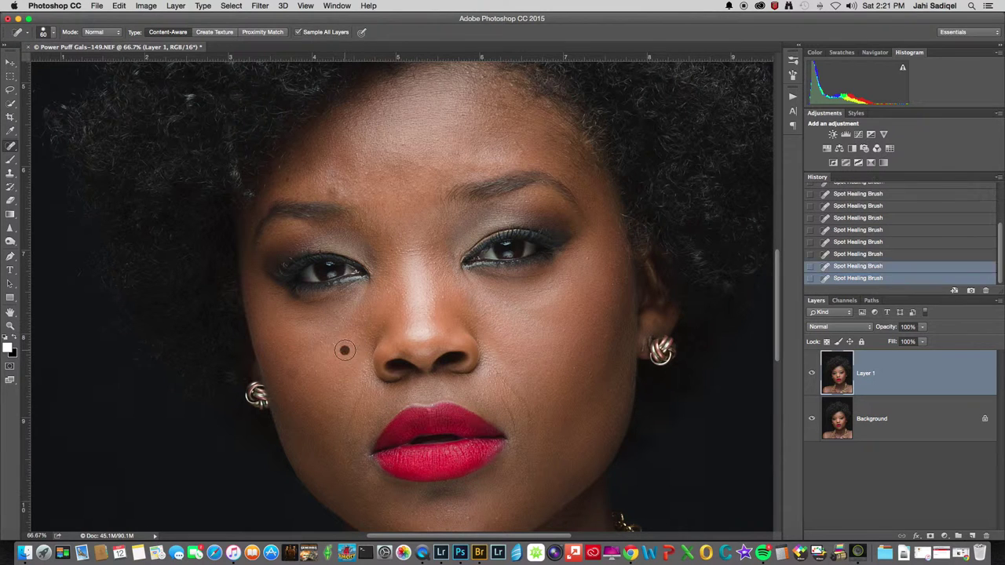
{"action": "left_click", "coordinate": [337, 328]}
{"action": "left_click", "coordinate": [338, 318]}
{"action": "left_click", "coordinate": [338, 328]}
{"action": "left_click", "coordinate": [336, 328]}
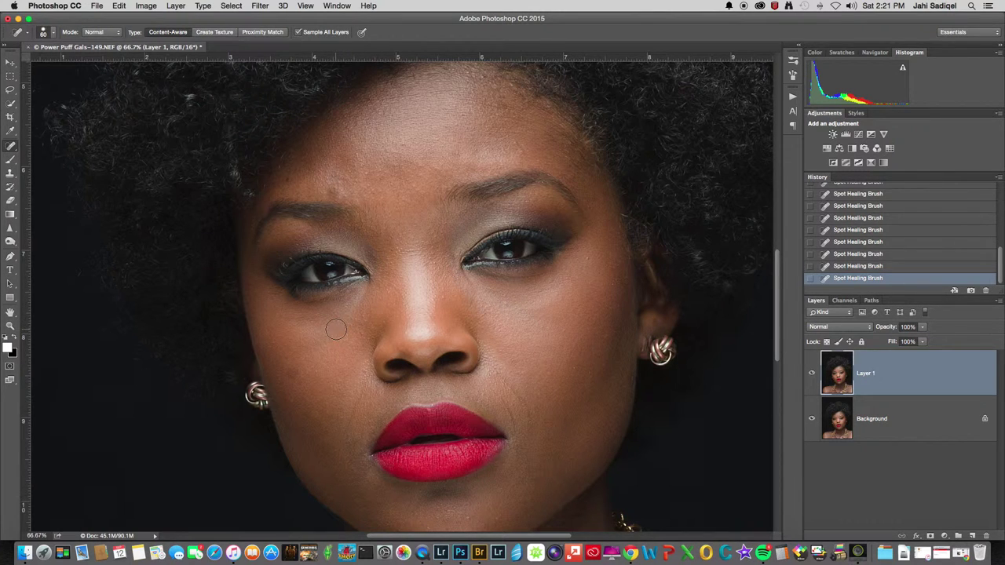
Heal the blemishes on the forehead above her right eyebrow and near the hairline above her left eyebrow.
{"action": "left_click", "coordinate": [329, 189]}
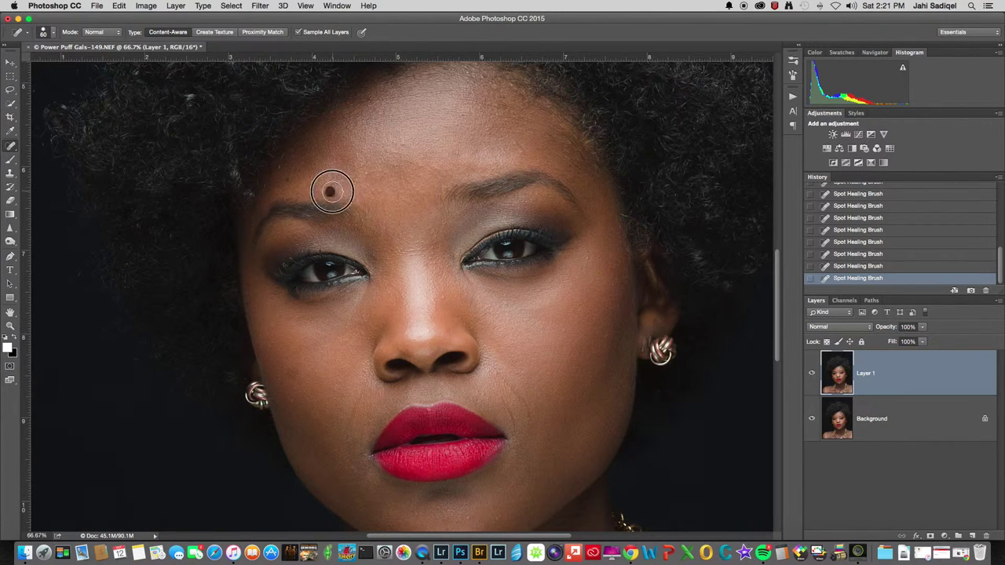
{"action": "left_click", "coordinate": [344, 192]}
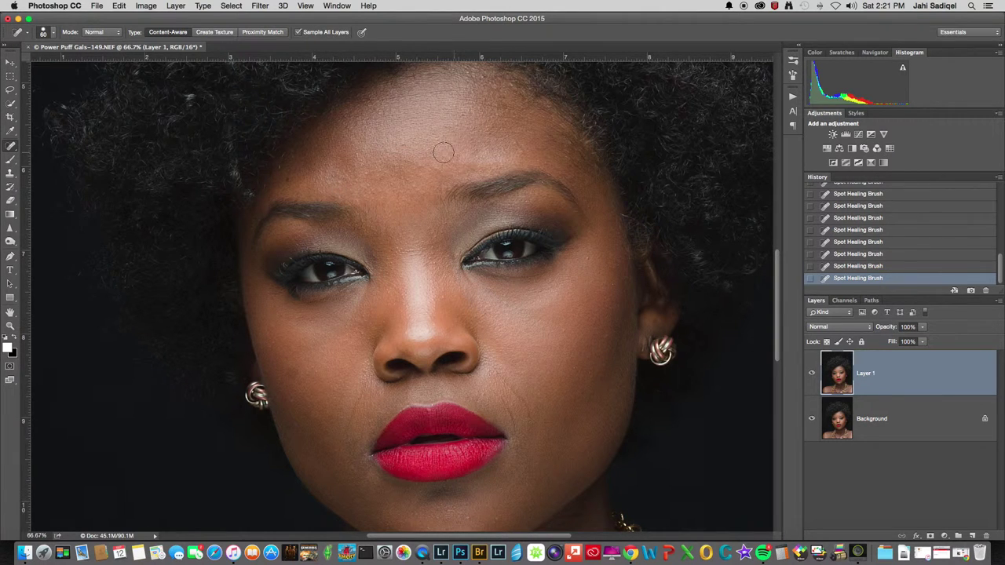
{"action": "left_click", "coordinate": [514, 140]}
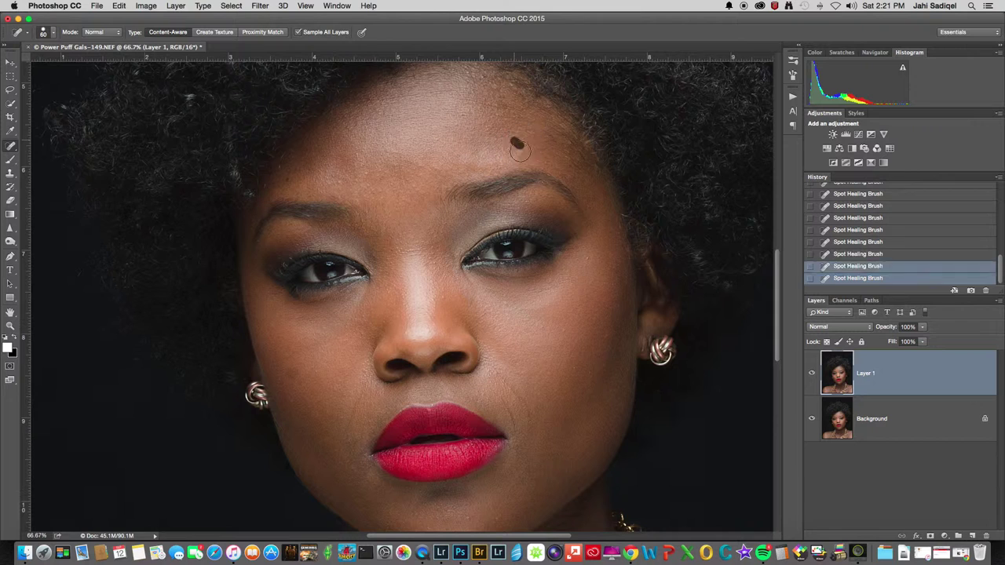
{"action": "left_click", "coordinate": [503, 103]}
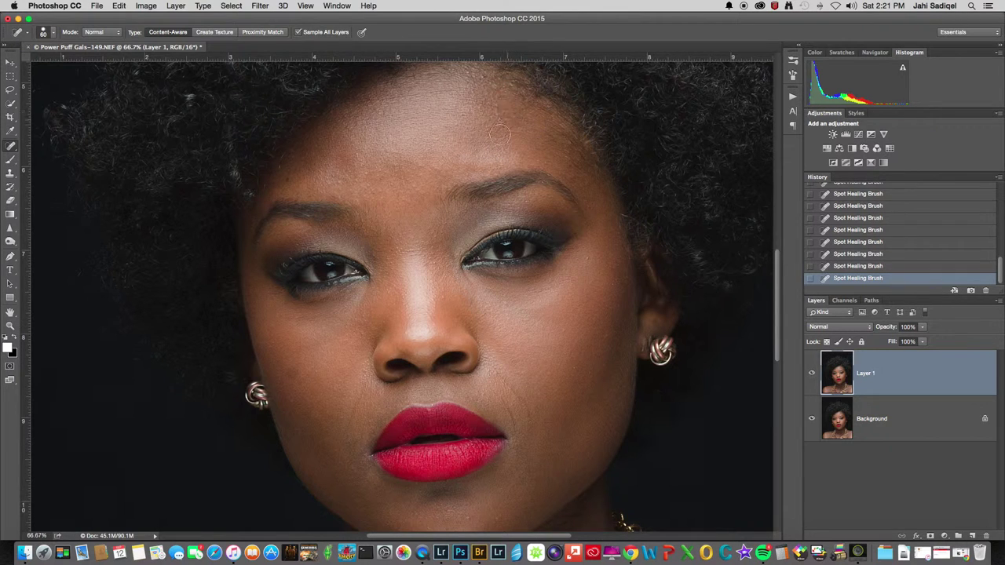
Heal the remaining spots on both outer cheeks and beside her left eye with the Spot Healing Brush.
{"action": "left_click", "coordinate": [292, 370]}
{"action": "left_click", "coordinate": [319, 370]}
{"action": "left_click", "coordinate": [289, 401]}
{"action": "left_click", "coordinate": [563, 331]}
{"action": "left_click", "coordinate": [588, 261]}
{"action": "left_click", "coordinate": [574, 364]}
{"action": "left_click", "coordinate": [588, 375]}
{"action": "left_click", "coordinate": [592, 408]}
{"action": "left_click", "coordinate": [576, 392]}
Heal the blemishes on her right shoulder and the chest between the necklace strands with a size 90 Spot Healing Brush.
{"action": "double_click", "coordinate": [11, 313]}
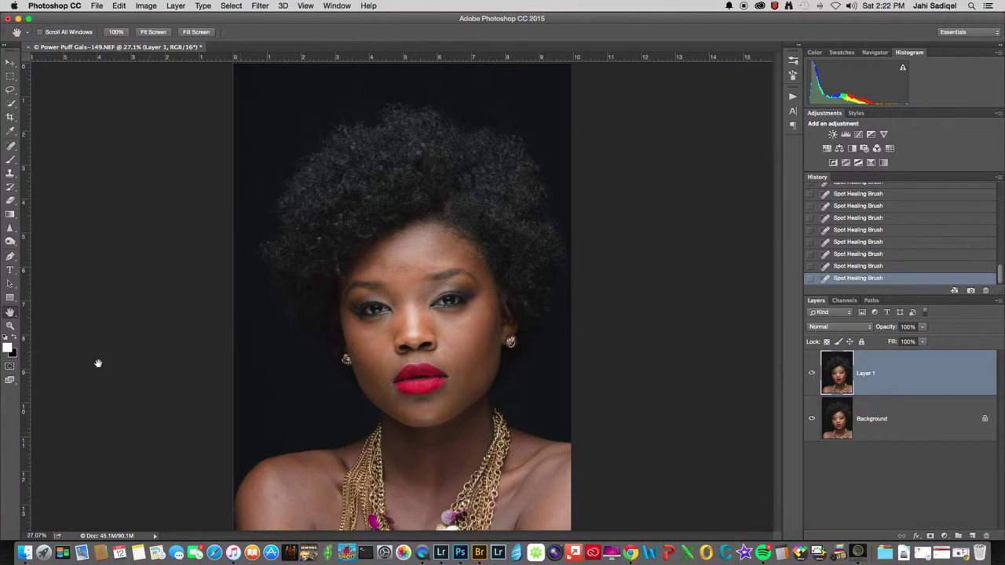
{"action": "left_click", "coordinate": [10, 326]}
{"action": "left_click", "coordinate": [311, 490]}
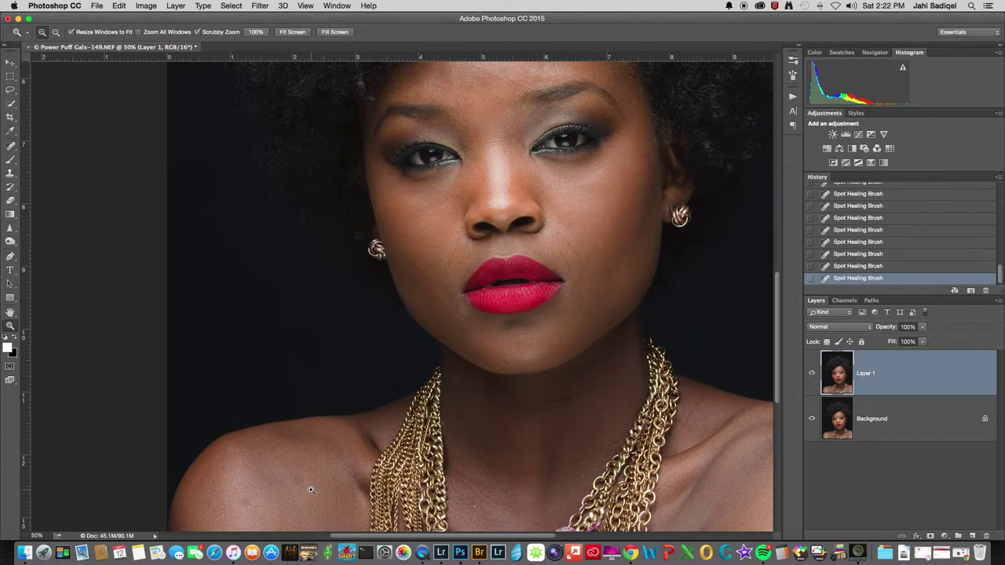
{"action": "left_click", "coordinate": [9, 199]}
{"action": "left_click_drag", "start_coordinate": [267, 386], "coordinate": [262, 346]}
{"action": "key", "text": "j"}
{"action": "left_click", "coordinate": [244, 422]}
{"action": "left_click", "coordinate": [299, 402]}
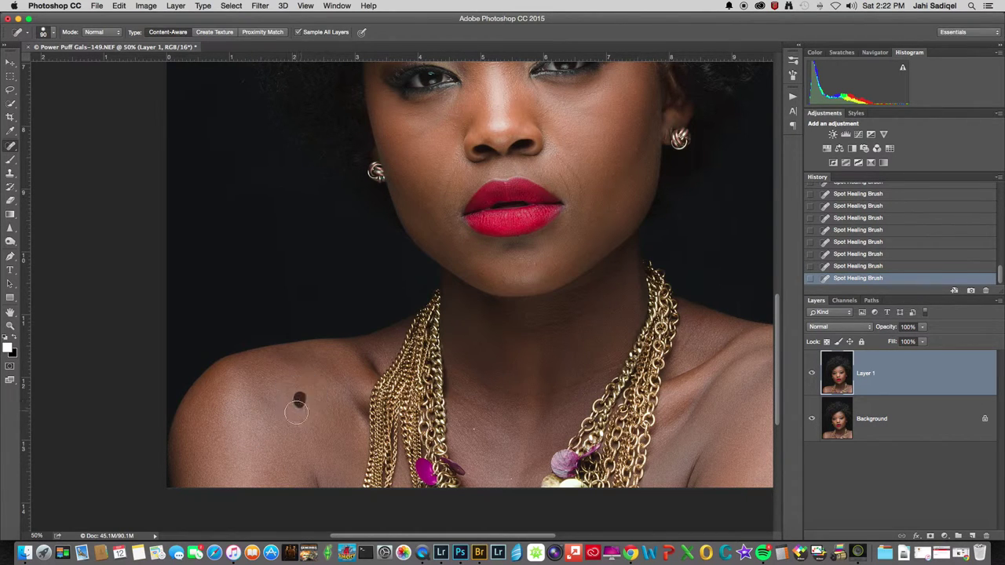
{"action": "left_click", "coordinate": [265, 404]}
{"action": "left_click", "coordinate": [474, 428]}
Check the healed skin across the portrait and merge the retouched layer down into the Background.
{"action": "left_click_drag", "start_coordinate": [583, 273], "coordinate": [478, 375]}
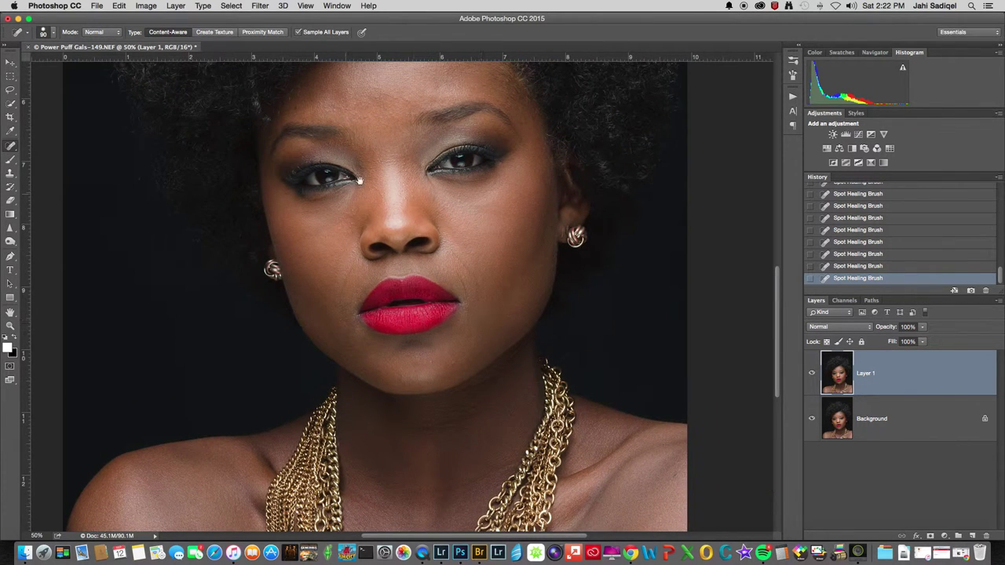
{"action": "scroll", "coordinate": [412, 264], "scroll_direction": "up", "scroll_amount": 5}
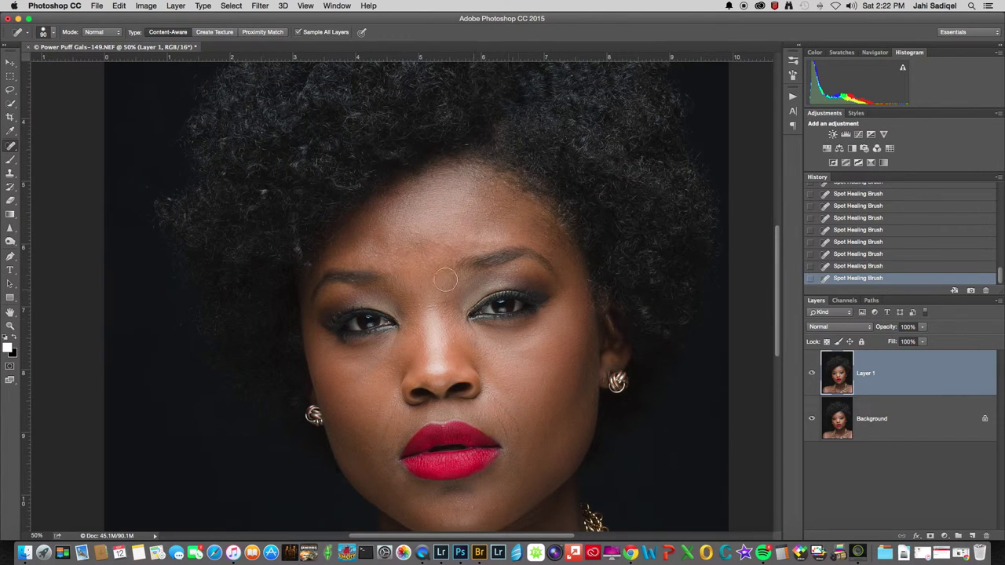
{"action": "scroll", "coordinate": [549, 414], "scroll_direction": "down", "scroll_amount": 5}
{"action": "scroll", "coordinate": [549, 415], "scroll_direction": "right", "scroll_amount": 5}
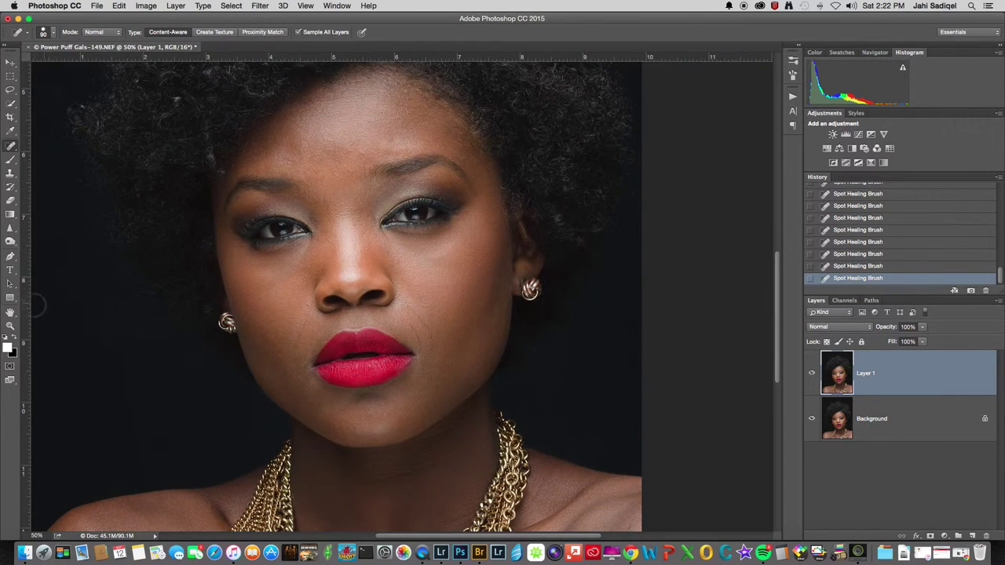
{"action": "double_click", "coordinate": [11, 312]}
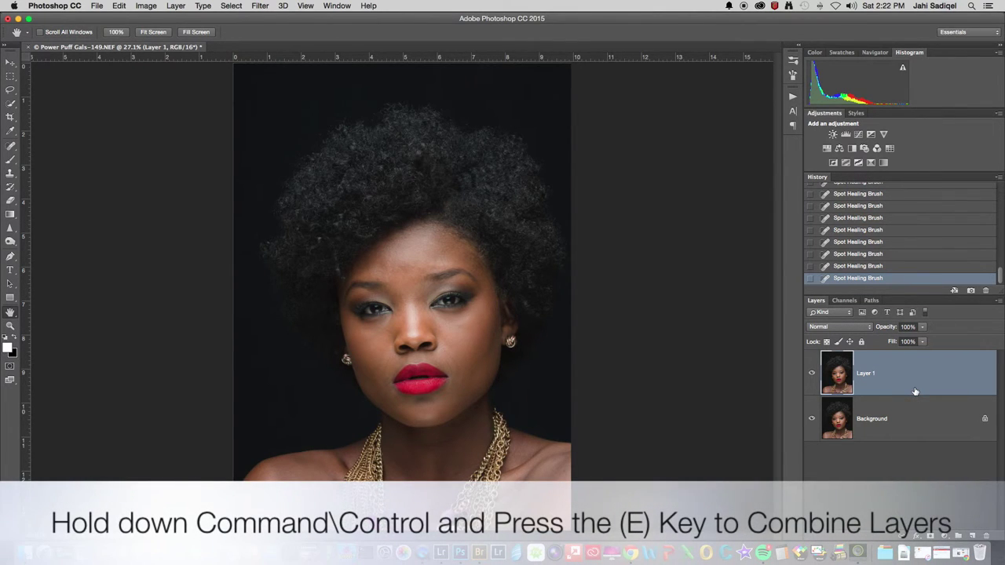
{"action": "key", "text": "super+e"}
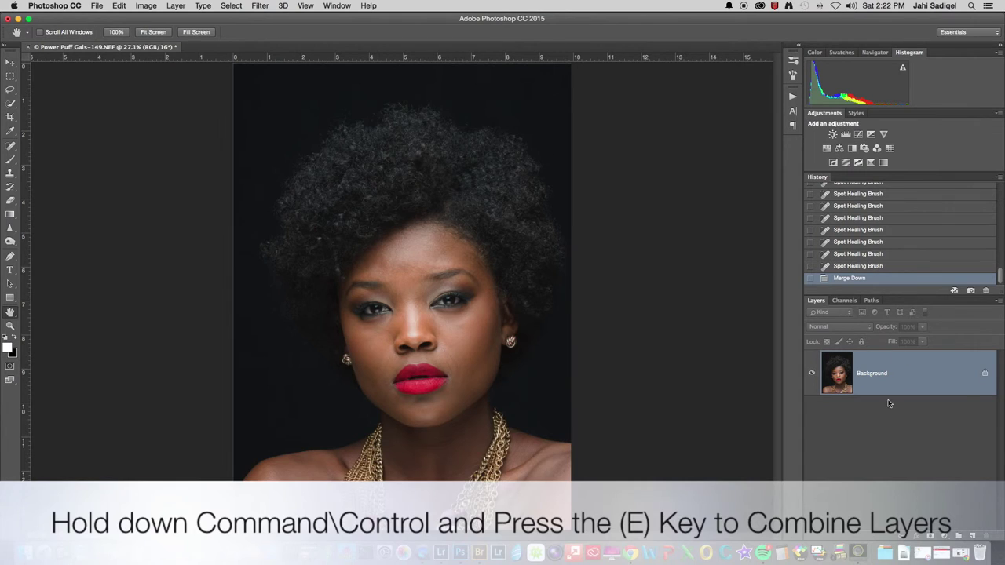